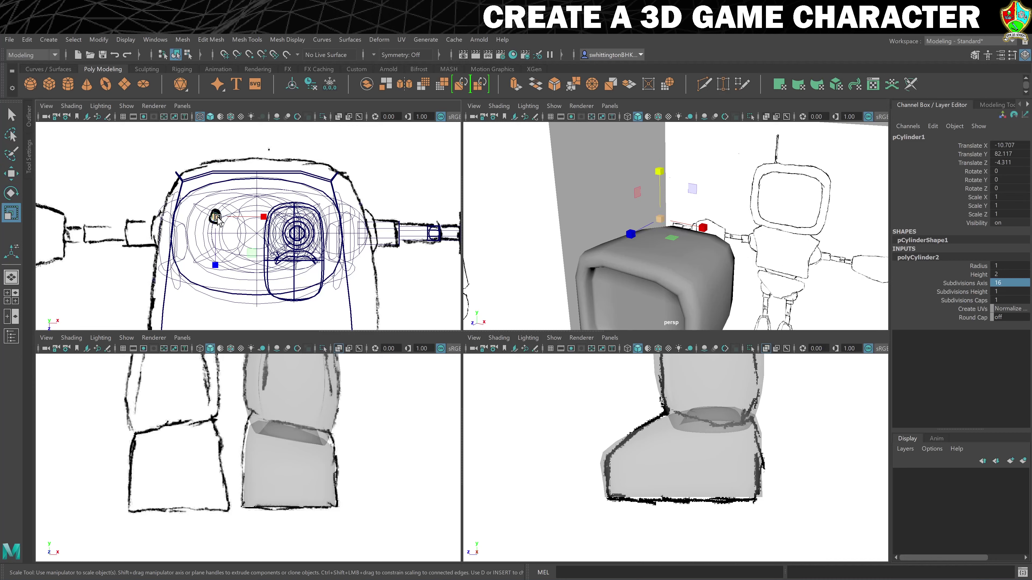
# Scale the new cylinder uniformly to about 1.52 and place it on top of the head at the sketched antenna's base
pyautogui.moveTo(215, 218); pyautogui.dragTo(221, 220)
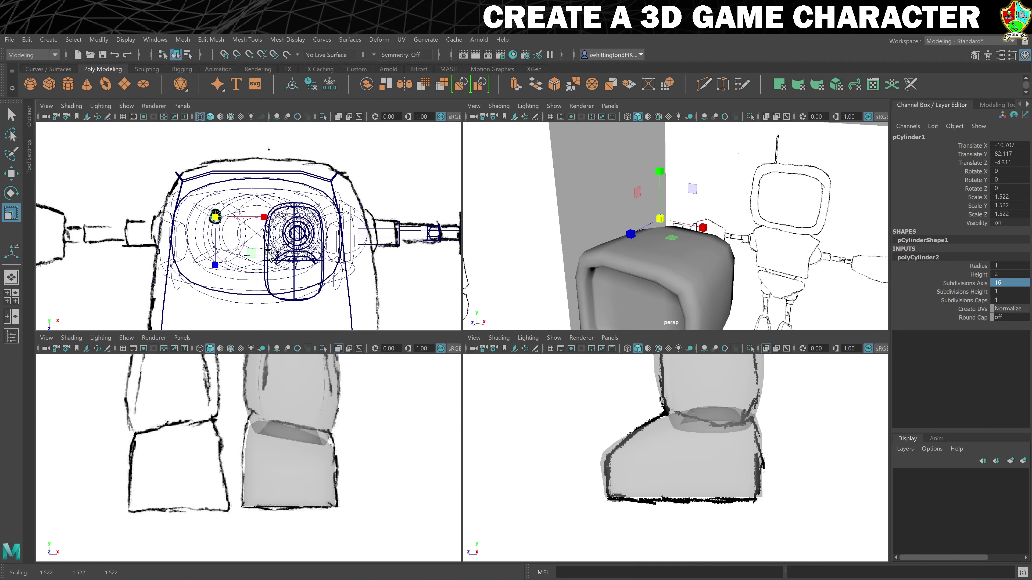
pyautogui.scroll(-5, 278, 372)
pyautogui.scroll(-6, 278, 372)
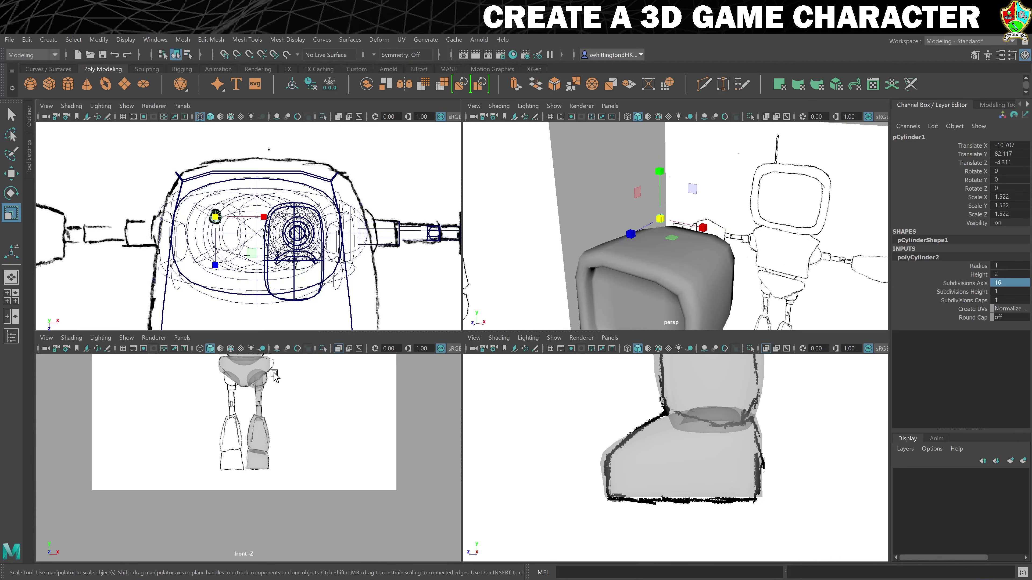
pyautogui.keyDown('alt'); pyautogui.moveTo(269, 393); pyautogui.dragTo(273, 488, button='middle'); pyautogui.keyUp('alt')
pyautogui.scroll(12, 260, 431)
pyautogui.press('w')
pyautogui.moveTo(341, 402); pyautogui.dragTo(337, 402)
pyautogui.moveTo(282, 366); pyautogui.dragTo(282, 398)
pyautogui.scroll(8, 657, 312)
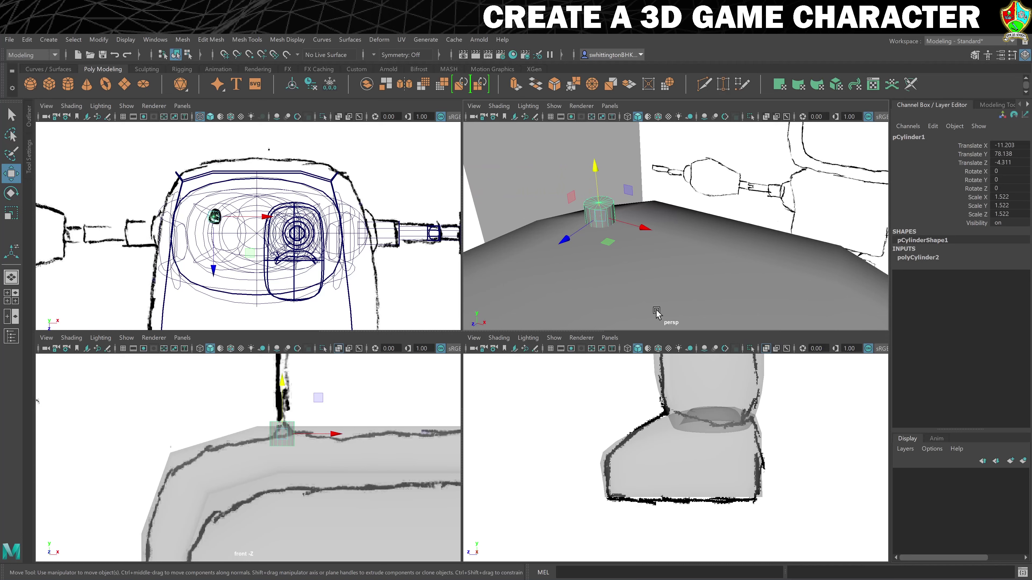
# Rename the cylinder as Antenna
pyautogui.click(919, 138)
pyautogui.write('An')
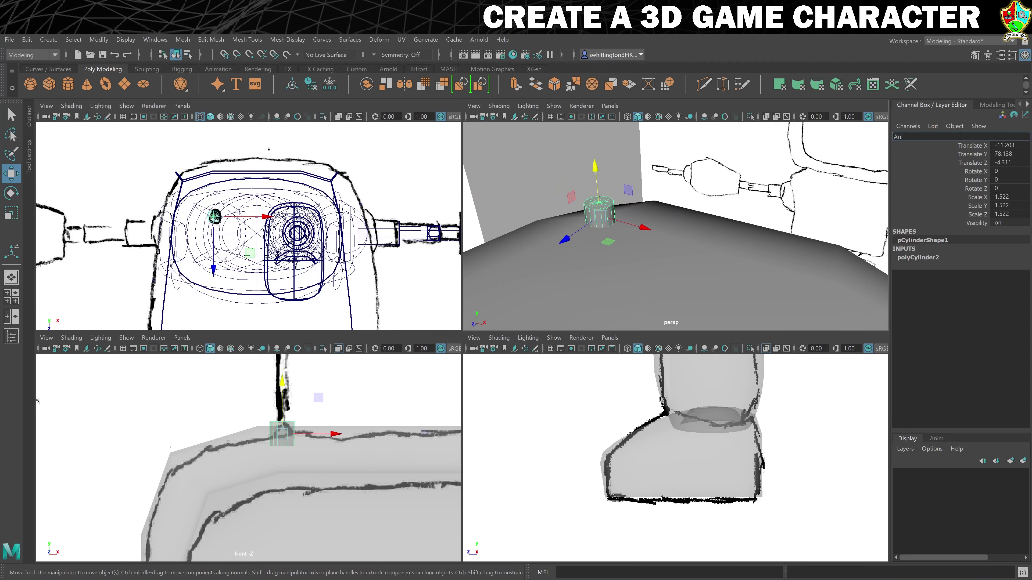
pyautogui.write('tenna')
pyautogui.press('Return')
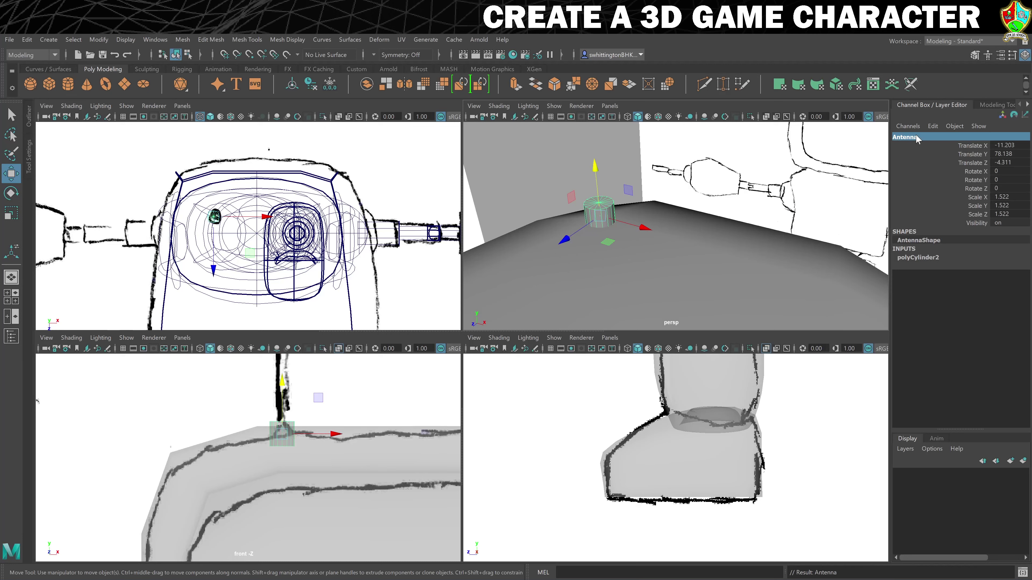
# Extrude the Antenna cylinder's top faces with an offset of 0.3
pyautogui.scroll(3, 603, 205)
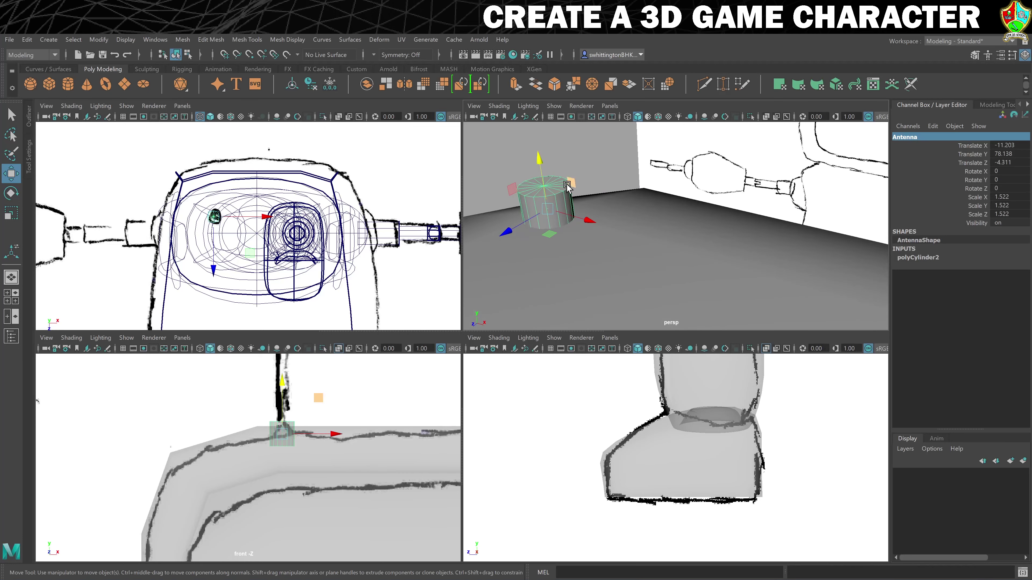
pyautogui.keyDown('alt'); pyautogui.moveTo(602, 206); pyautogui.dragTo(716, 220); pyautogui.keyUp('alt')
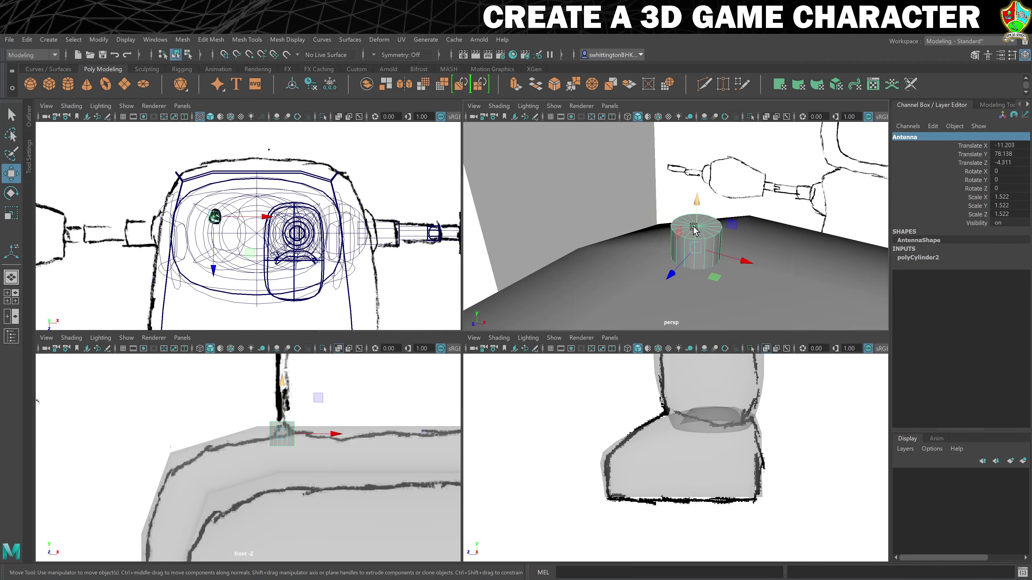
pyautogui.rightClick(708, 231)
pyautogui.moveTo(708, 227); pyautogui.dragTo(708, 256, button='right')
pyautogui.moveTo(705, 219)
pyautogui.mouseDown()
pyautogui.moveTo(676, 234)
pyautogui.moveTo(701, 240)
pyautogui.moveTo(713, 224)
pyautogui.mouseUp()
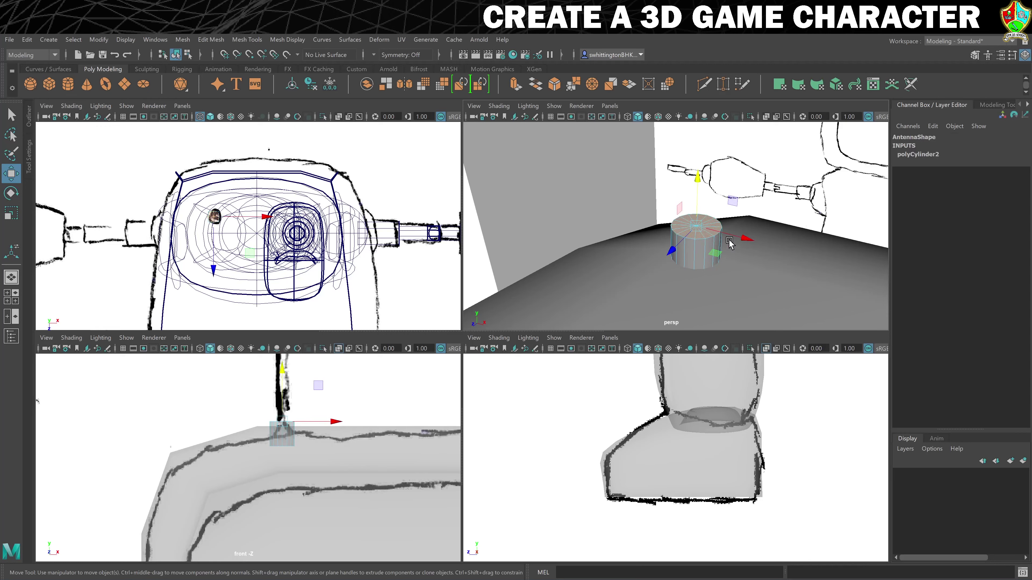
pyautogui.hotkey('ctrl', 'e')
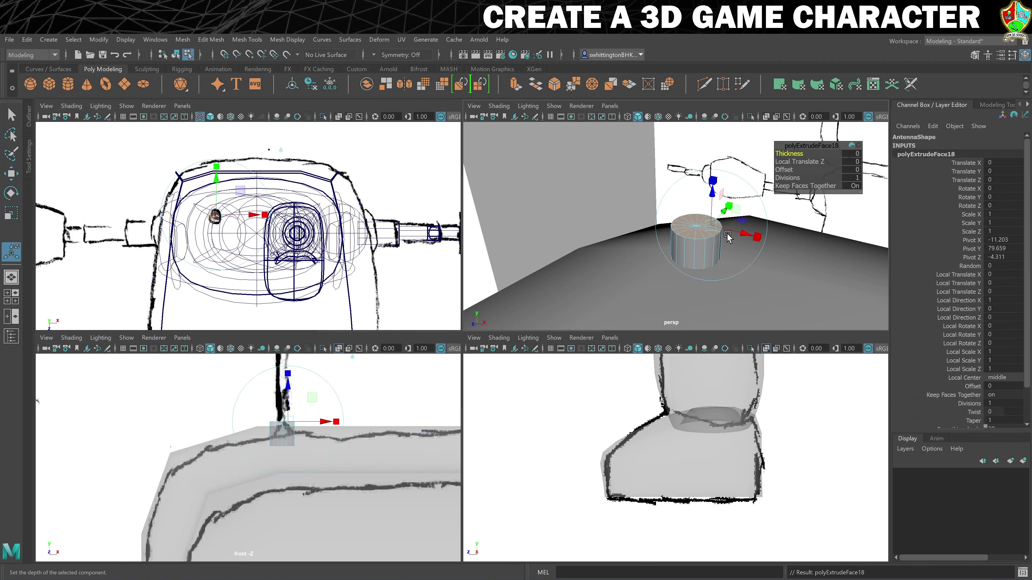
pyautogui.moveTo(784, 170); pyautogui.dragTo(784, 170)
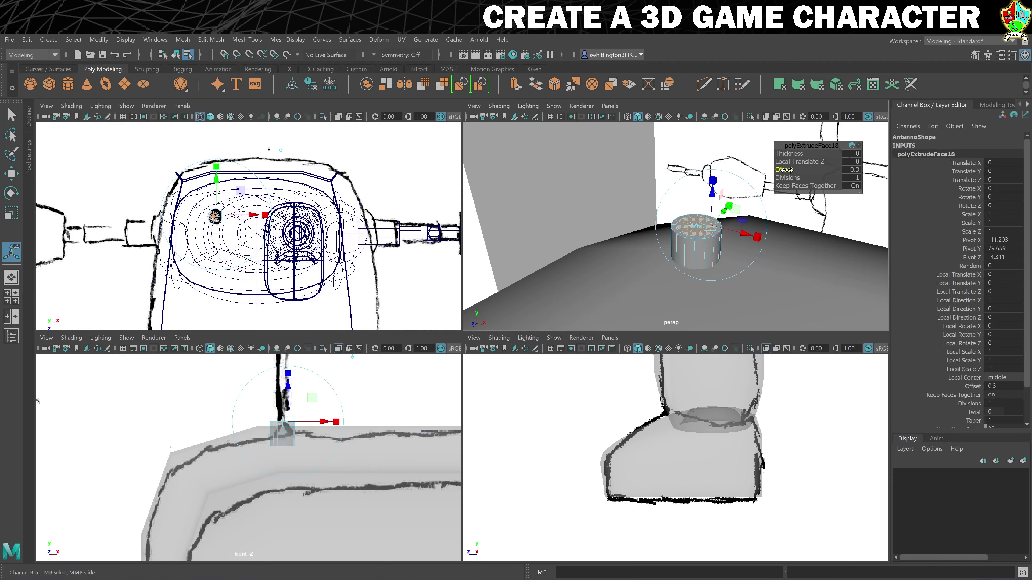
# Extrude the inset top faces upward into a small collar, and extrude them again with an offset of 0.5
pyautogui.hotkey('ctrl', 'e')
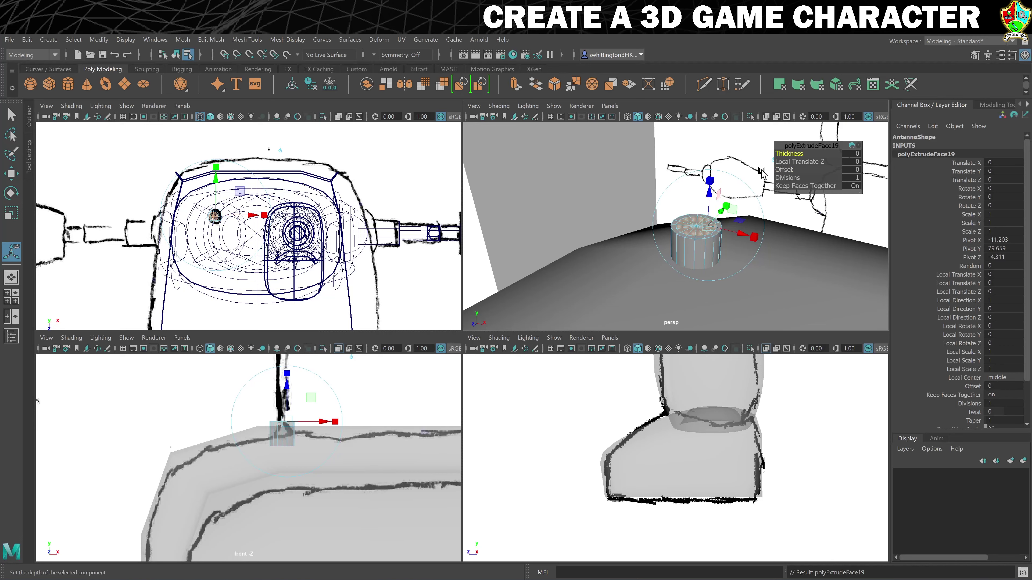
pyautogui.moveTo(787, 154); pyautogui.dragTo(783, 170)
pyautogui.hotkey('ctrl', 'e')
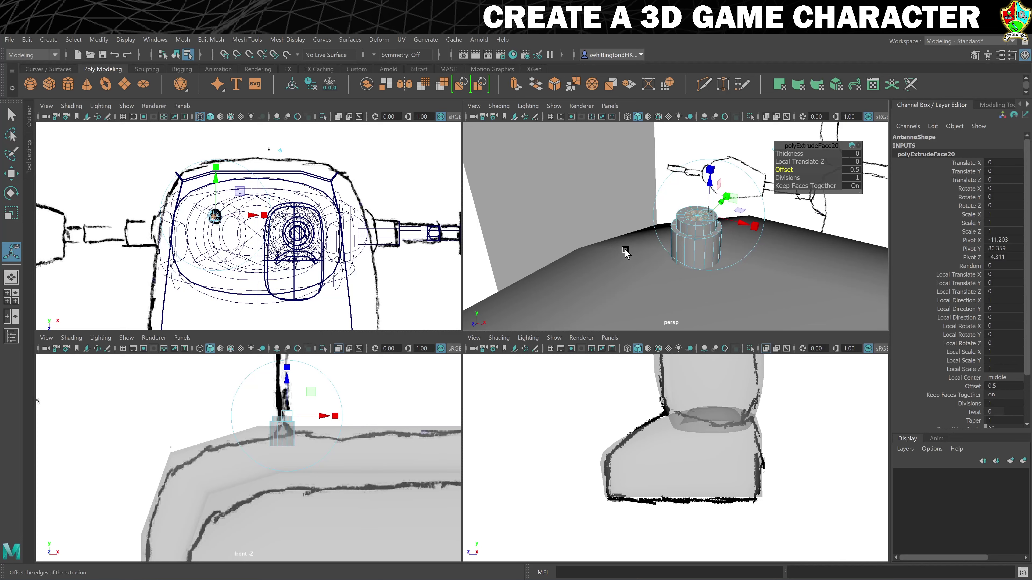
# Extrude the collar's inner top faces with a thickness of 17.5 to form the antenna rod along the front sketch
pyautogui.hotkey('ctrl', 'e')
pyautogui.scroll(-3, 262, 410)
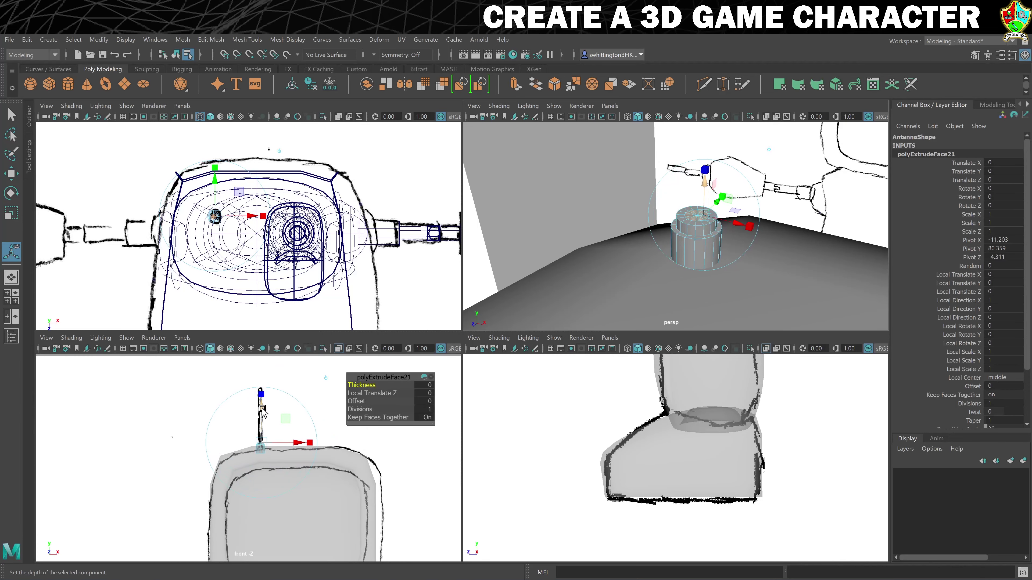
pyautogui.scroll(5, 260, 413)
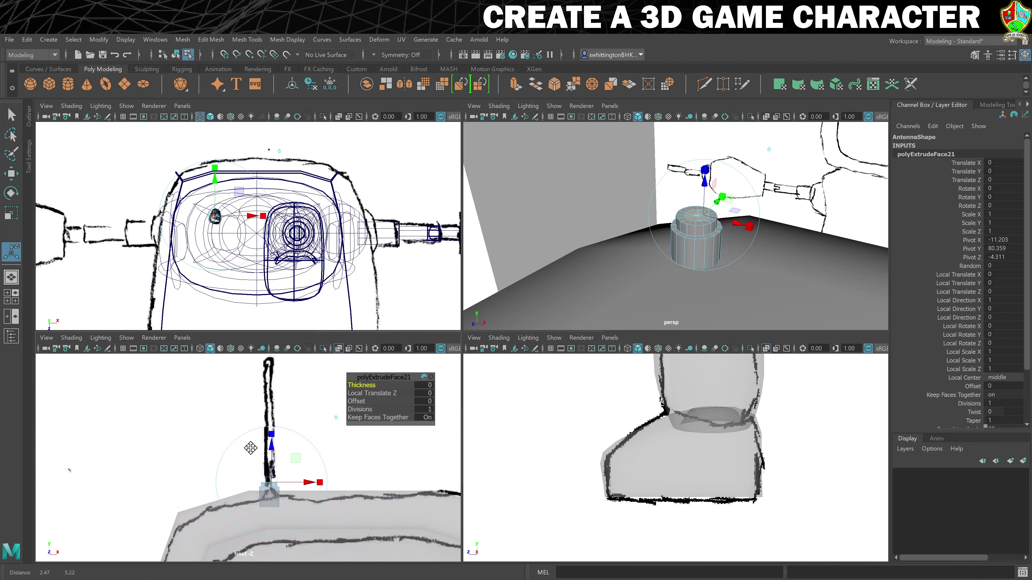
pyautogui.keyDown('alt'); pyautogui.moveTo(251, 448); pyautogui.dragTo(236, 459, button='middle'); pyautogui.keyUp('alt')
pyautogui.moveTo(367, 386); pyautogui.dragTo(403, 379)
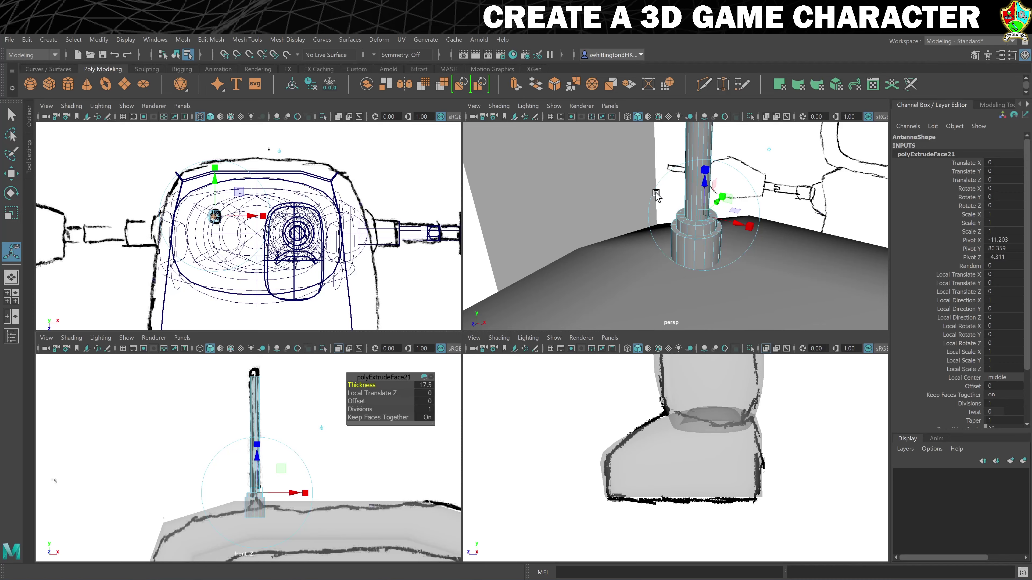
# Extrude the end faces at the top of the antenna rod to add a short tip segment
pyautogui.keyDown('alt'); pyautogui.moveTo(677, 168); pyautogui.dragTo(645, 361, button='middle'); pyautogui.keyUp('alt')
pyautogui.keyDown('alt'); pyautogui.moveTo(609, 148); pyautogui.dragTo(588, 264, button='middle'); pyautogui.keyUp('alt')
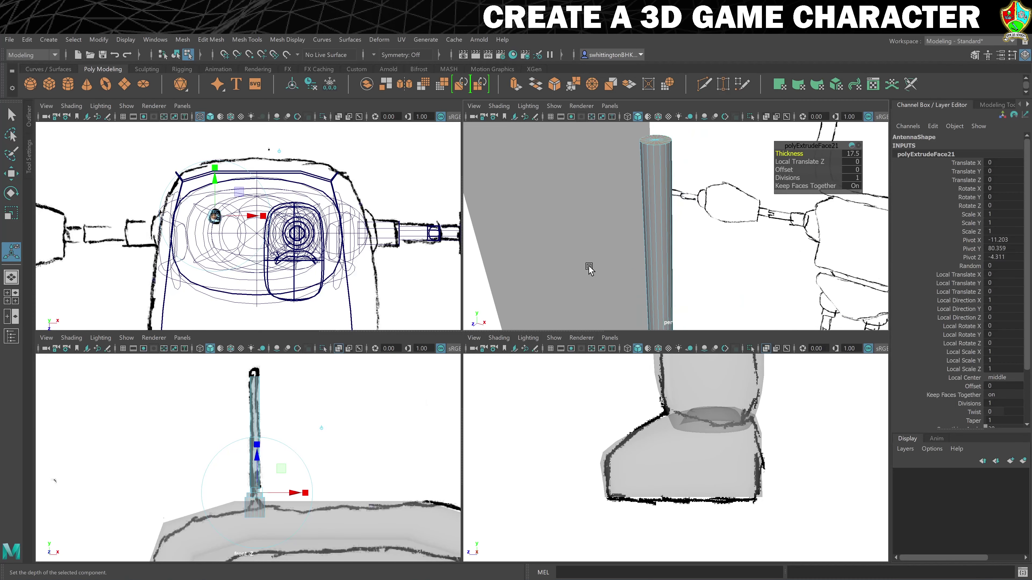
pyautogui.scroll(-2, 588, 265)
pyautogui.keyDown('alt'); pyautogui.moveTo(584, 221); pyautogui.dragTo(583, 246, button='middle'); pyautogui.keyUp('alt')
pyautogui.scroll(2, 564, 263)
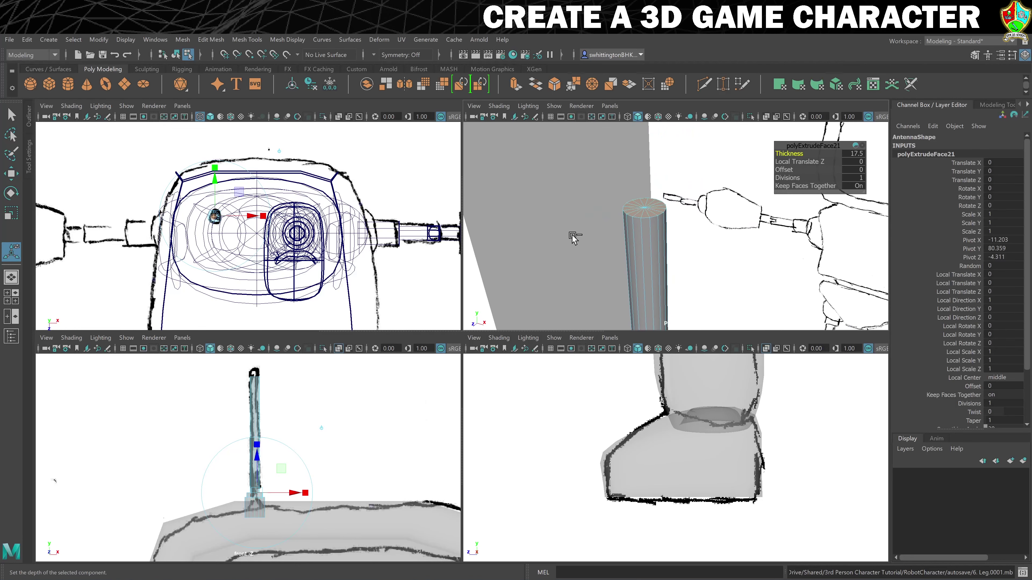
pyautogui.hotkey('ctrl', 'e')
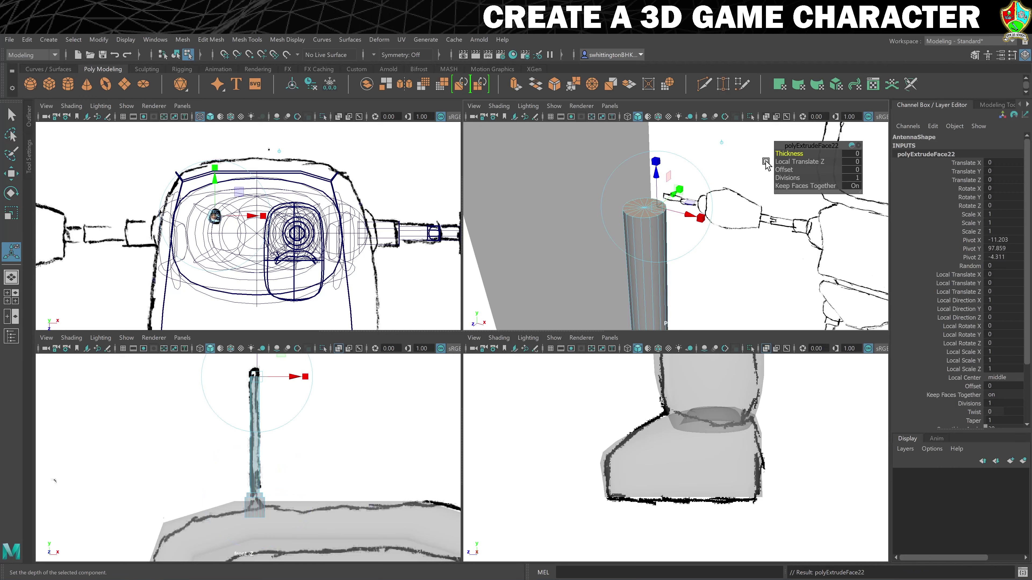
pyautogui.moveTo(780, 154); pyautogui.dragTo(782, 153)
# Select the ring of side faces around the antenna tip and extrude it outward into a wider knob
pyautogui.click(641, 201)
pyautogui.keyDown('shift'); pyautogui.doubleClick(653, 203); pyautogui.keyUp('shift')
pyautogui.hotkey('ctrl', 'e')
pyautogui.press('q')
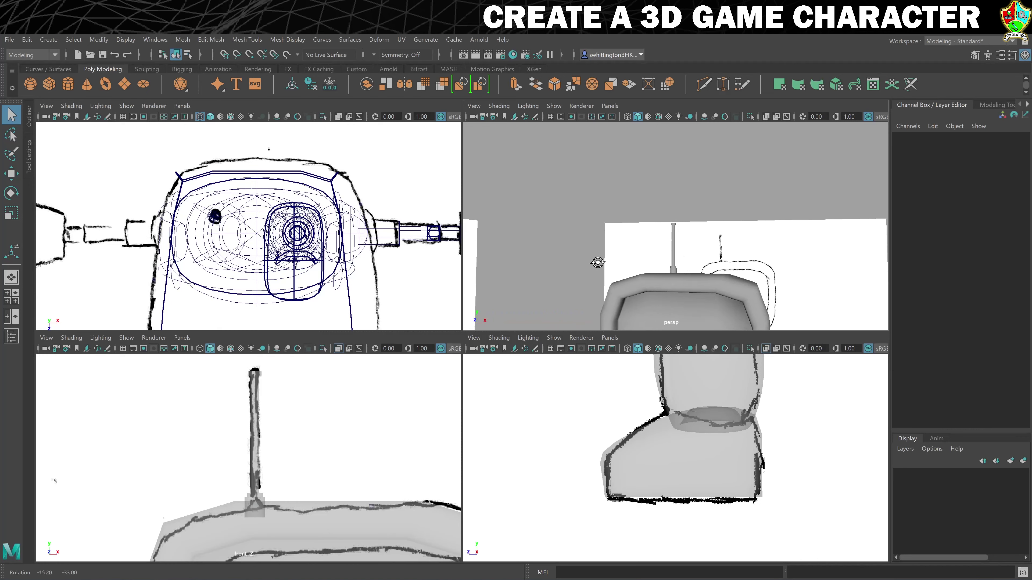
# Create a new polygon cylinder with 16 axis subdivisions
pyautogui.moveTo(596, 262)
pyautogui.keyDown('alt'); pyautogui.mouseDown()
pyautogui.moveTo(497, 265)
pyautogui.moveTo(604, 270)
pyautogui.mouseUp(); pyautogui.keyUp('alt')
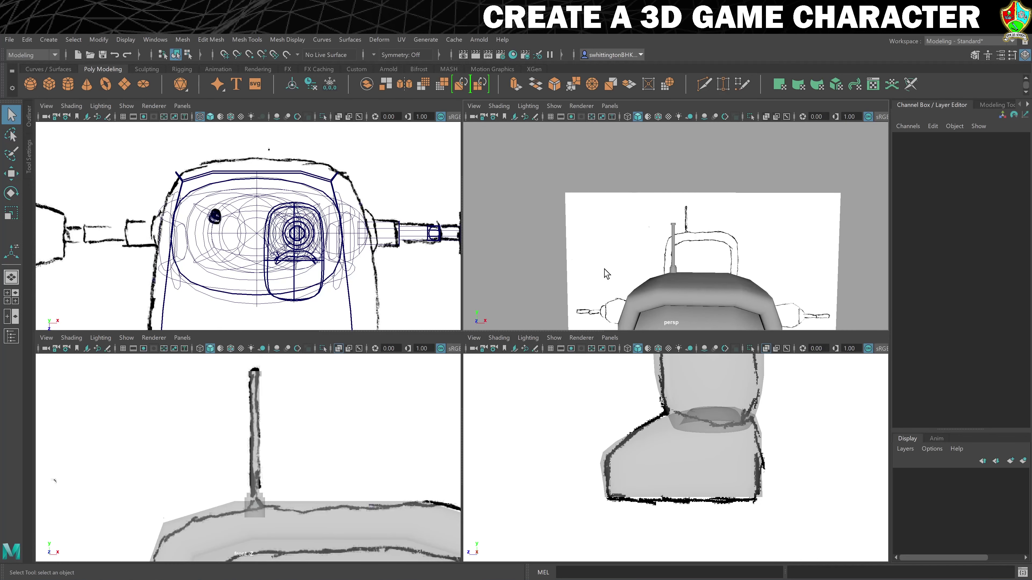
pyautogui.scroll(-10, 692, 283)
pyautogui.keyDown('alt'); pyautogui.moveTo(707, 281); pyautogui.dragTo(687, 255, button='middle'); pyautogui.keyUp('alt')
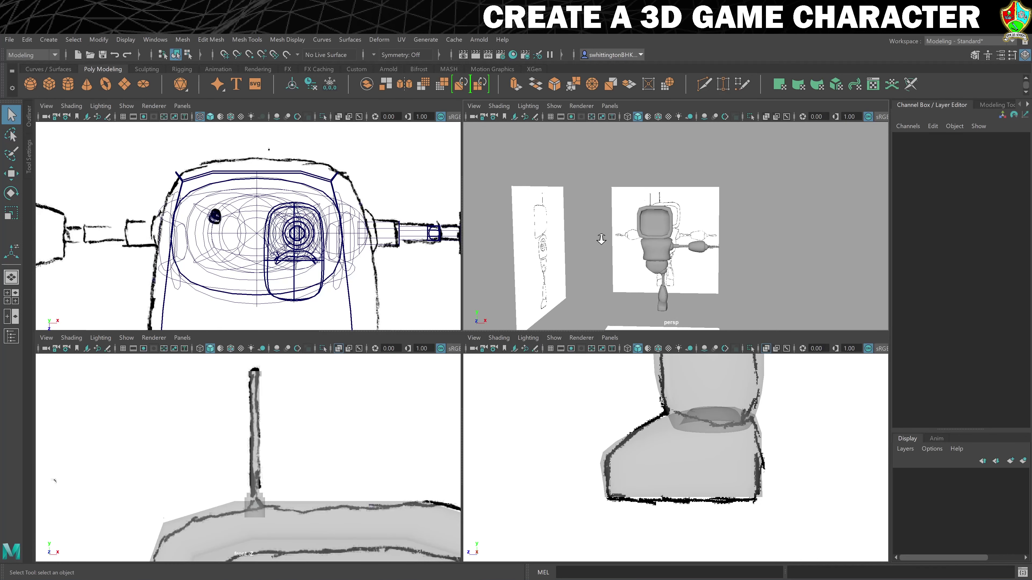
pyautogui.keyDown('alt'); pyautogui.moveTo(601, 240); pyautogui.dragTo(791, 282, button='right'); pyautogui.keyUp('alt')
pyautogui.moveTo(601, 281)
pyautogui.keyDown('alt'); pyautogui.mouseDown()
pyautogui.moveTo(611, 266)
pyautogui.moveTo(540, 269)
pyautogui.moveTo(589, 263)
pyautogui.mouseUp(); pyautogui.keyUp('alt')
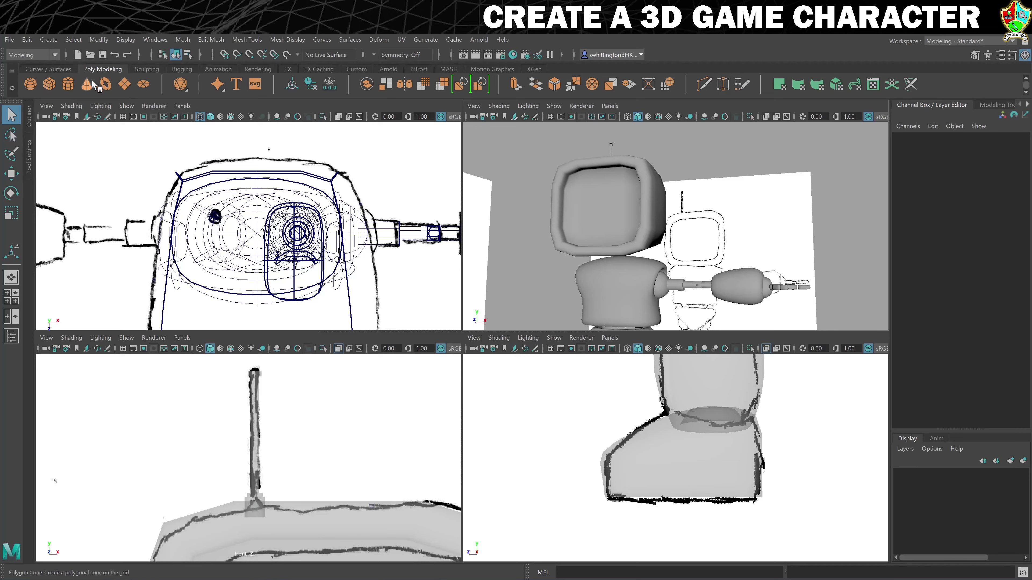
pyautogui.click(65, 85)
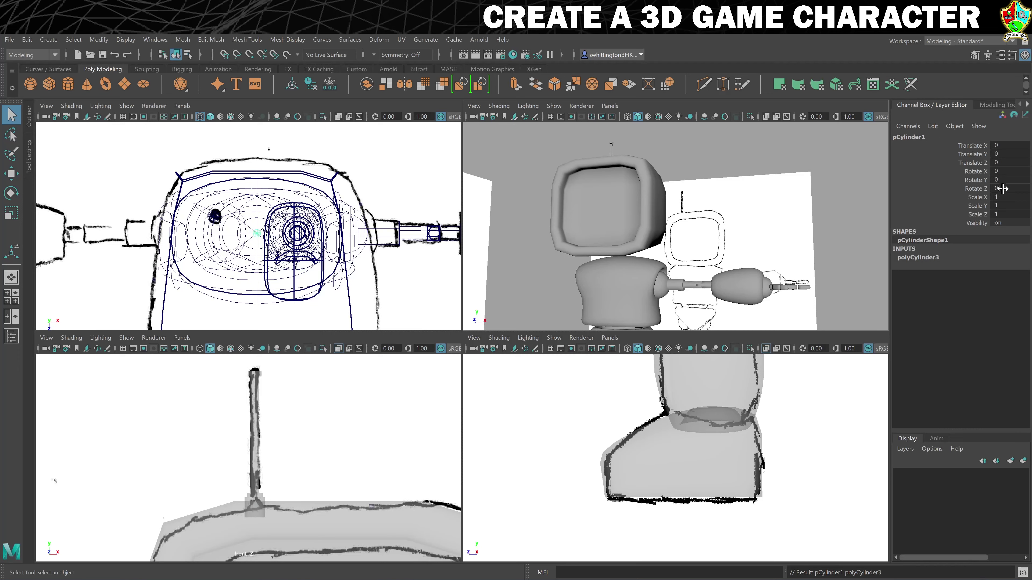
pyautogui.click(926, 258)
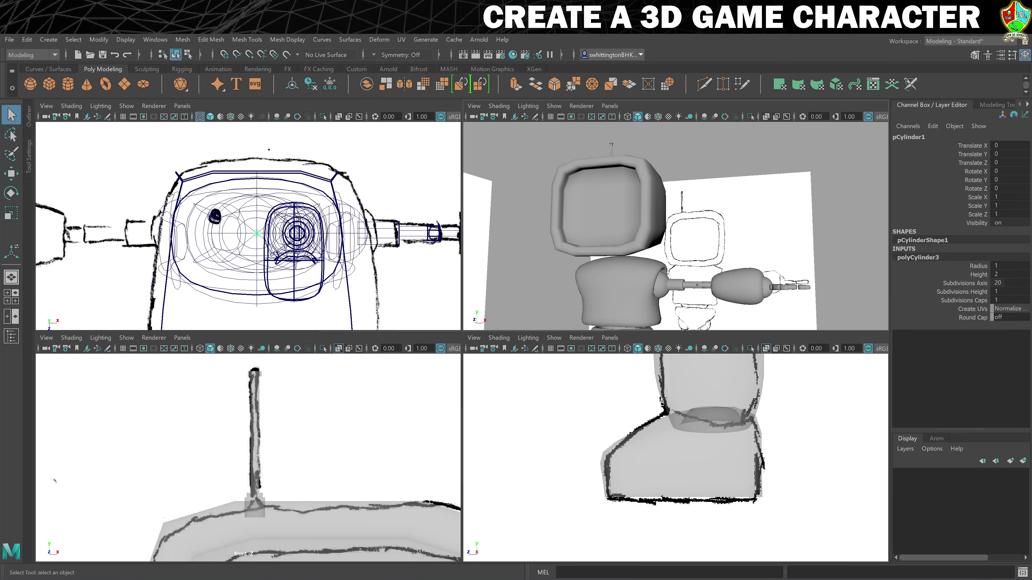
pyautogui.click(1007, 284)
pyautogui.write('16')
pyautogui.press('Return')
# Raise the new cylinder to about Y 28.68, between the head and torso, and show the grid in the front view
pyautogui.scroll(-5, 631, 196)
pyautogui.press('w')
pyautogui.moveTo(649, 216); pyautogui.dragTo(650, 192)
pyautogui.scroll(-8, 355, 369)
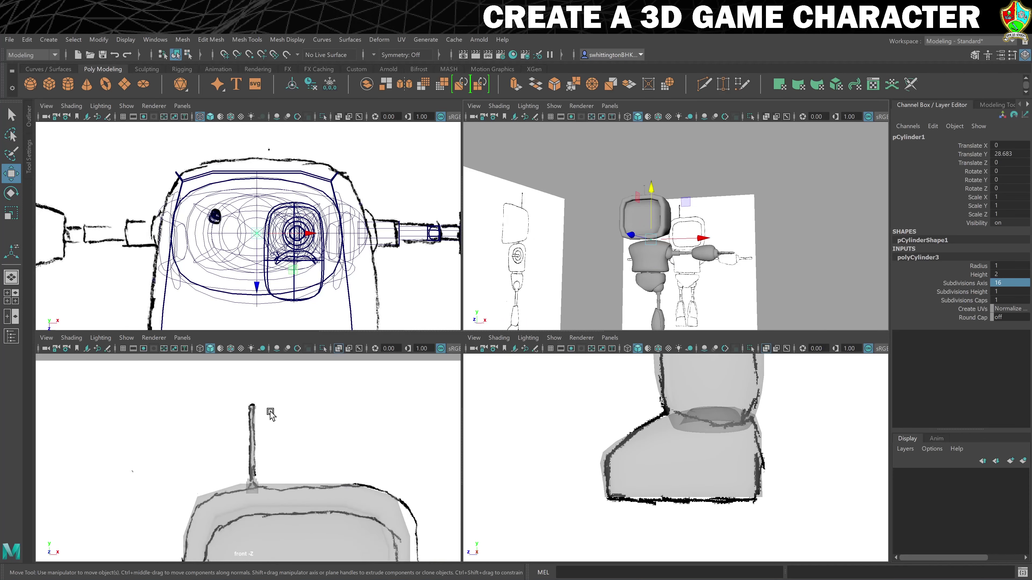
pyautogui.scroll(8, 314, 511)
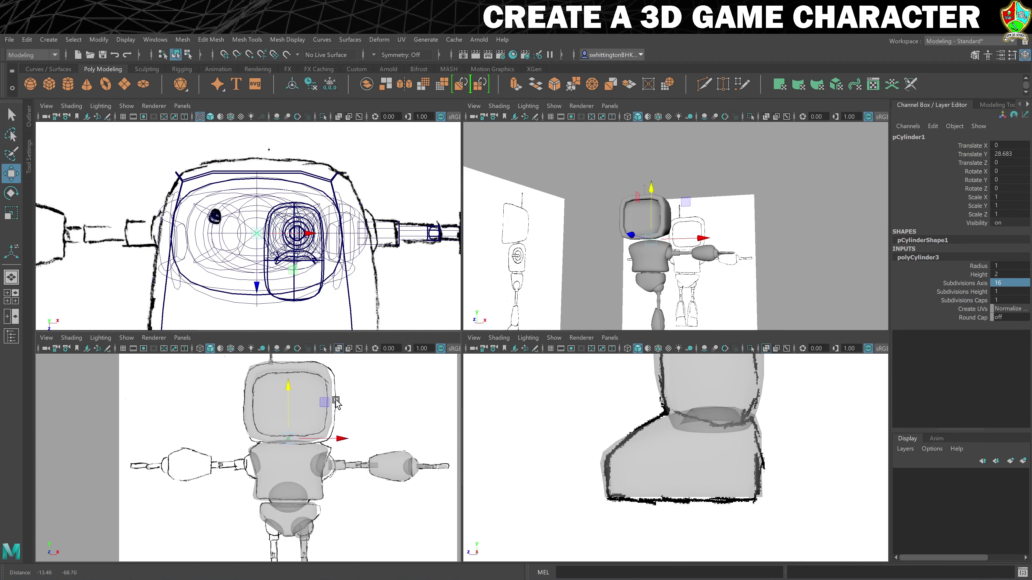
pyautogui.keyDown('alt'); pyautogui.moveTo(321, 461); pyautogui.dragTo(310, 470, button='middle'); pyautogui.keyUp('alt')
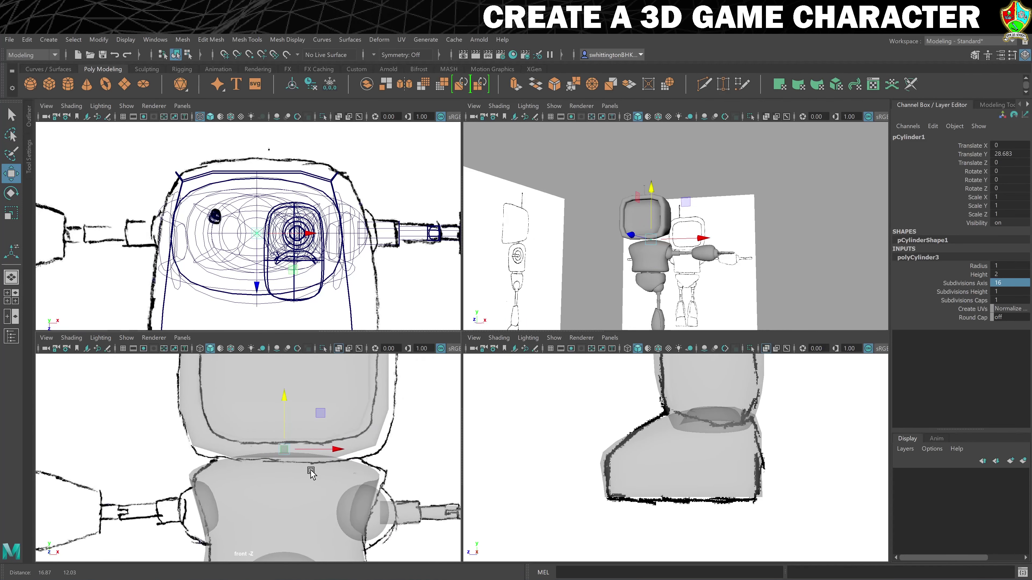
pyautogui.click(123, 348)
pyautogui.scroll(6, 368, 450)
pyautogui.keyDown('alt'); pyautogui.moveTo(379, 450); pyautogui.dragTo(319, 479, button='middle'); pyautogui.keyUp('alt')
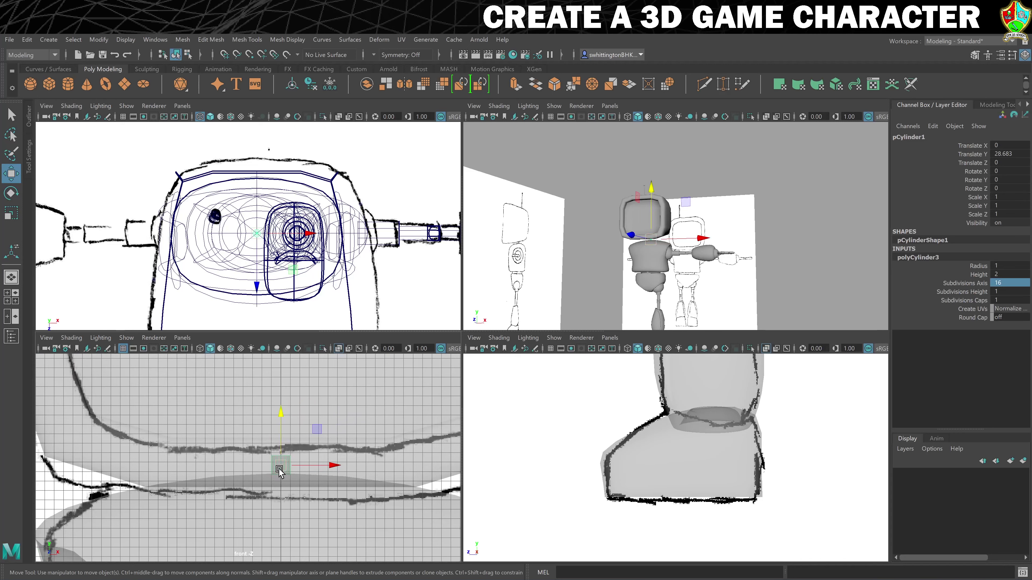
# Stretch the neck cylinder vertically to a Y scale of about 3.13 so it spans the gap between head and torso
pyautogui.press('r')
pyautogui.moveTo(282, 429); pyautogui.dragTo(309, 318)
pyautogui.scroll(5, 602, 289)
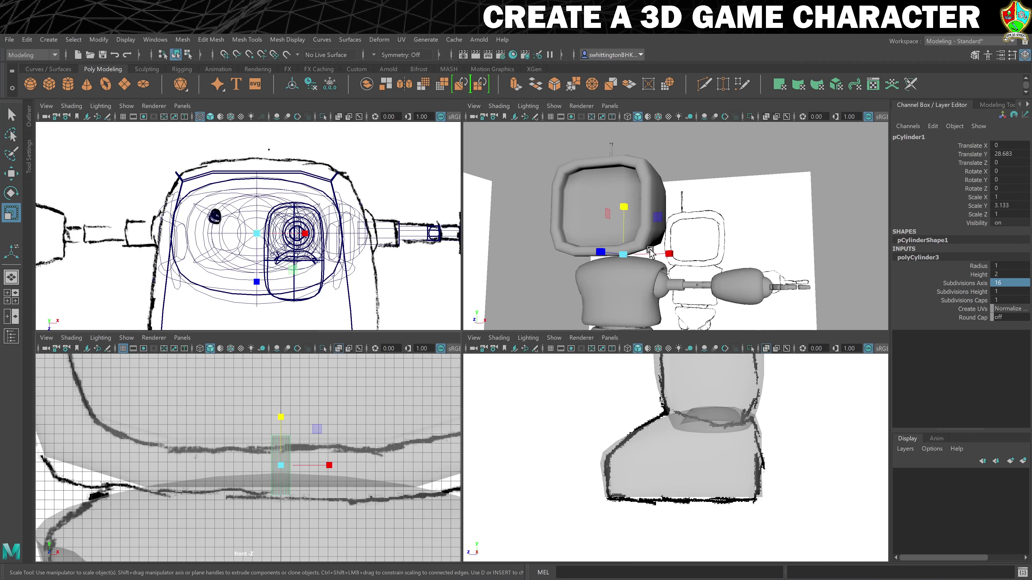
pyautogui.keyDown('alt'); pyautogui.moveTo(707, 284); pyautogui.dragTo(636, 280); pyautogui.keyUp('alt')
pyautogui.scroll(3, 706, 282)
pyautogui.keyDown('alt'); pyautogui.moveTo(706, 281); pyautogui.dragTo(715, 263); pyautogui.keyUp('alt')
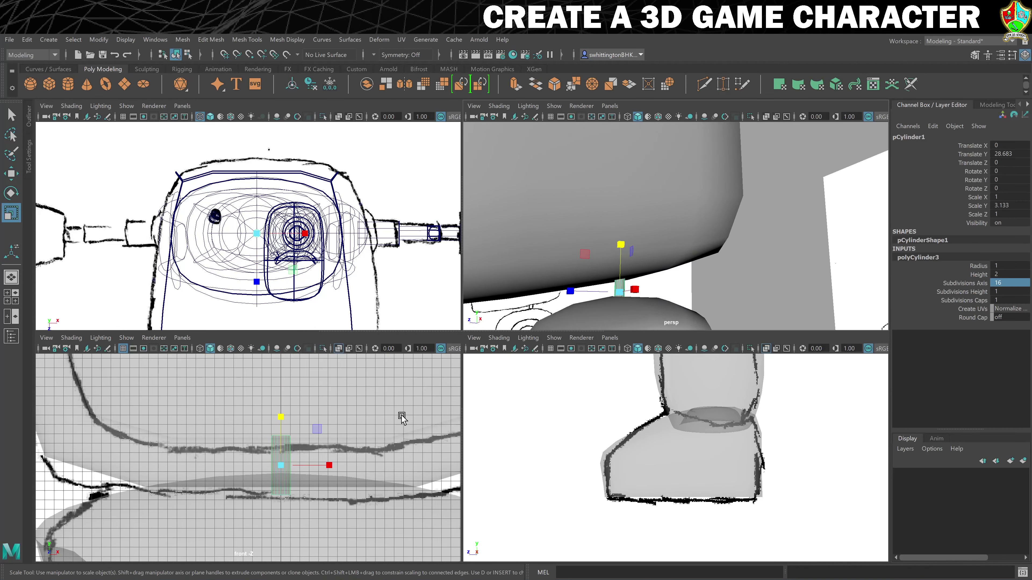
# Shift the neck cylinder off-centre to about X -1.451 and rename it Neck1
pyautogui.press('w')
pyautogui.moveTo(331, 471); pyautogui.dragTo(323, 466)
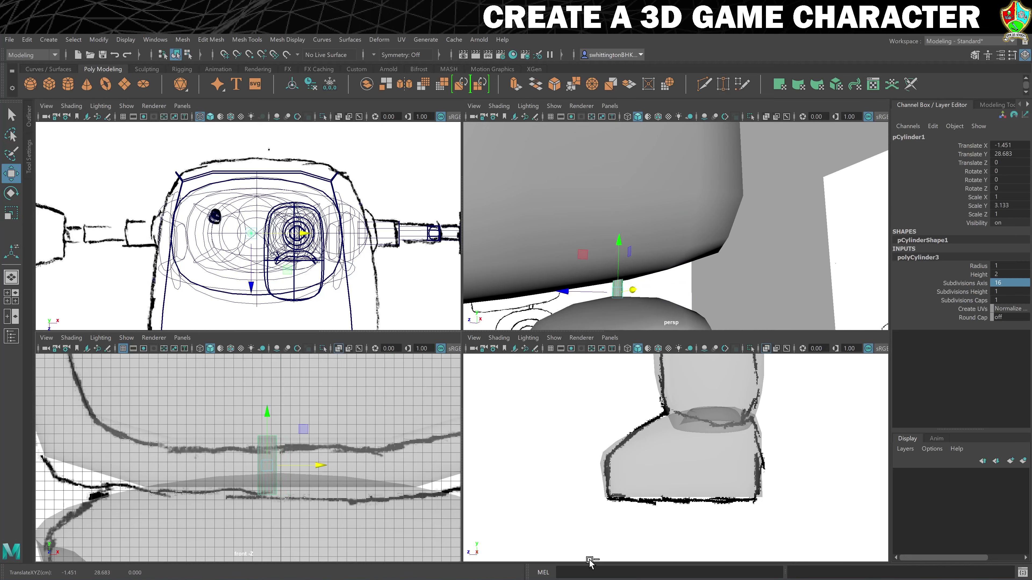
pyautogui.click(903, 137)
pyautogui.write('Neck1')
pyautogui.press('Return')
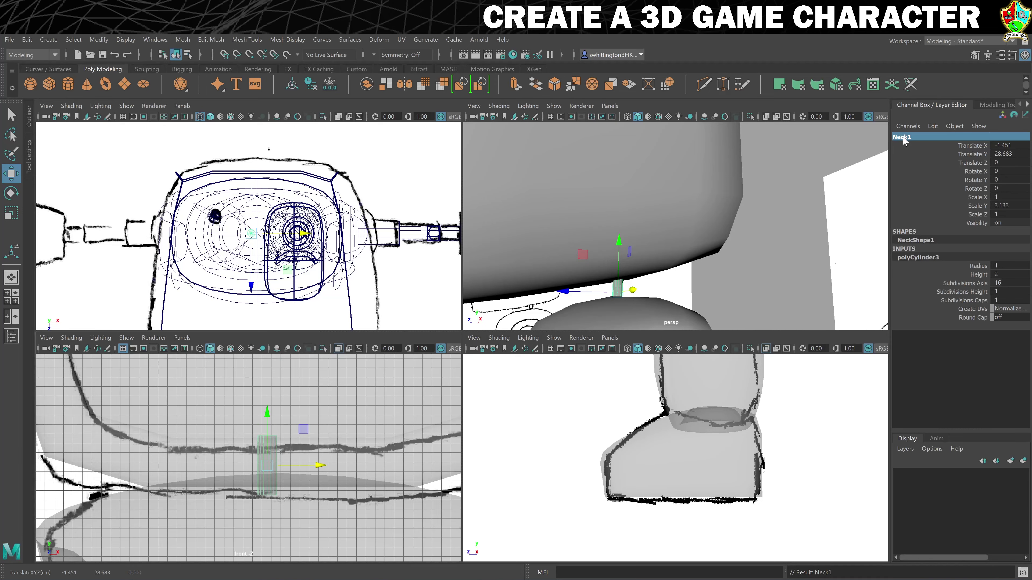
# Duplicate Neck1, move the copy to X 1.451, and scale it to about 0.594 in X and Z and 3.218 in Y
pyautogui.hotkey('ctrl', 'd')
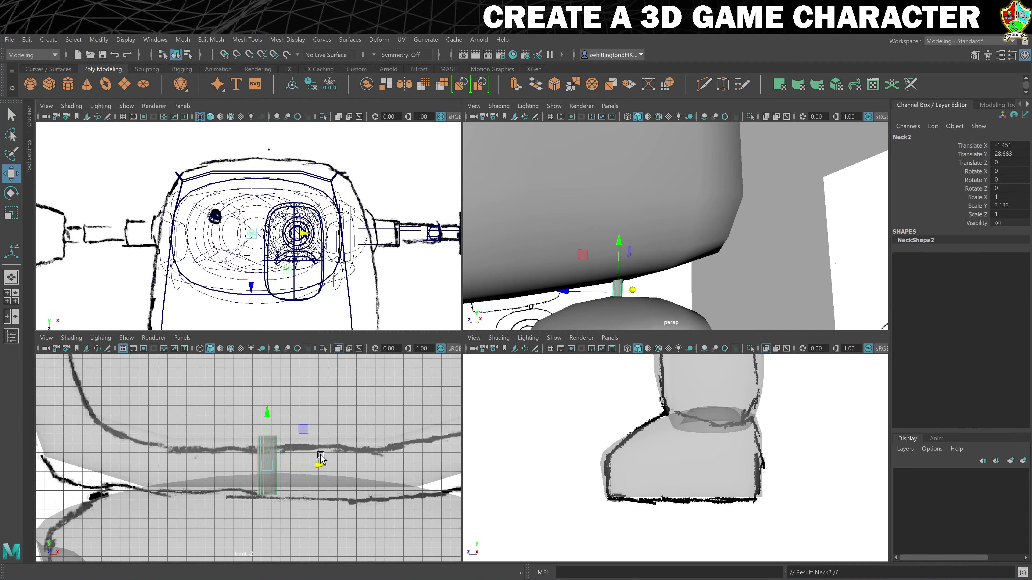
pyautogui.moveTo(316, 465); pyautogui.dragTo(281, 471)
pyautogui.press('r')
pyautogui.press('w')
pyautogui.press('r')
pyautogui.moveTo(294, 416); pyautogui.dragTo(294, 381)
# Hide the front view grid and raise all the left arm parts together, from shoulder to fingers, to about X 21.902 and Y 13.346
pyautogui.scroll(-3, 543, 263)
pyautogui.keyDown('alt'); pyautogui.moveTo(543, 263); pyautogui.dragTo(638, 259); pyautogui.keyUp('alt')
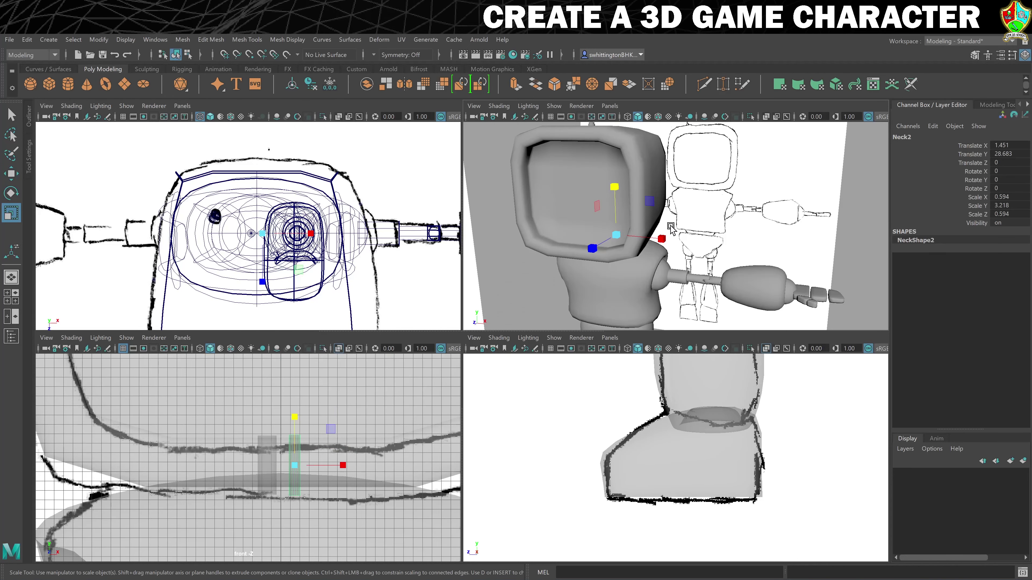
pyautogui.keyDown('alt'); pyautogui.moveTo(670, 226); pyautogui.dragTo(715, 218); pyautogui.keyUp('alt')
pyautogui.keyDown('alt'); pyautogui.moveTo(715, 218); pyautogui.dragTo(642, 142, button='middle'); pyautogui.keyUp('alt')
pyautogui.moveTo(789, 171); pyautogui.dragTo(614, 238)
pyautogui.click(585, 191)
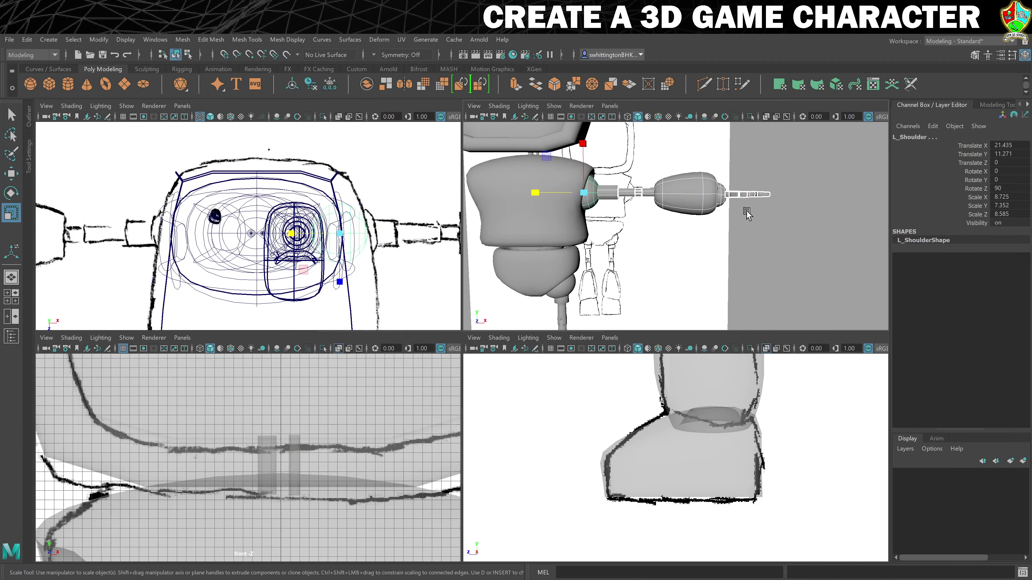
pyautogui.keyDown('alt'); pyautogui.moveTo(746, 211); pyautogui.dragTo(694, 208); pyautogui.keyUp('alt')
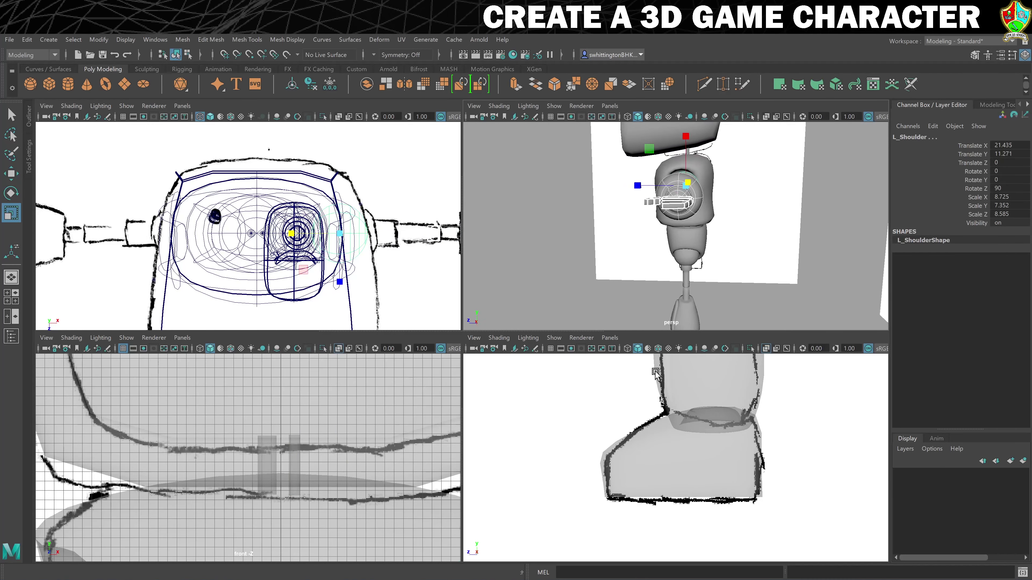
pyautogui.scroll(-4, 345, 244)
pyautogui.scroll(-4, 304, 467)
pyautogui.keyDown('alt'); pyautogui.moveTo(345, 508); pyautogui.dragTo(256, 407, button='middle'); pyautogui.keyUp('alt')
pyautogui.press('w')
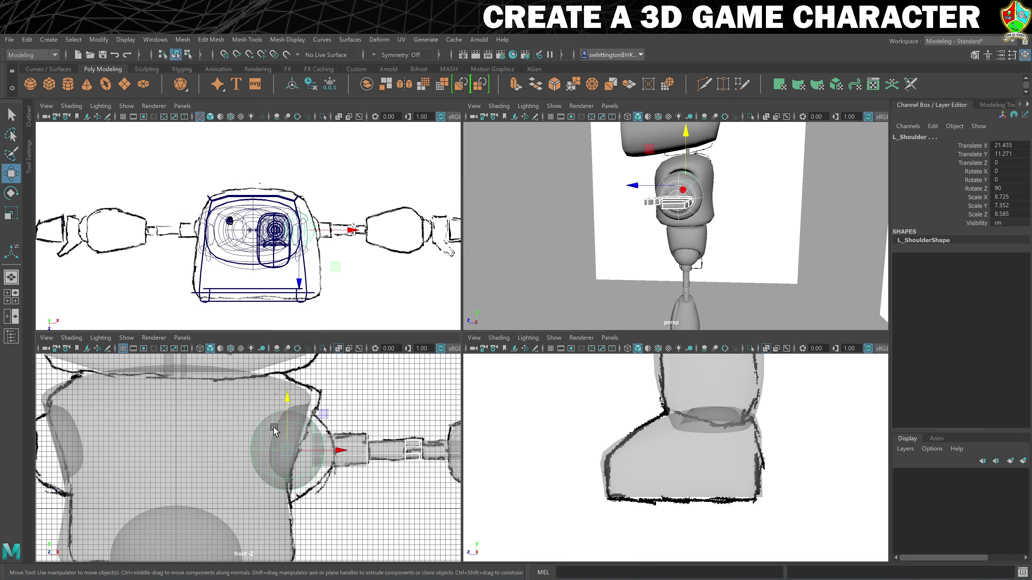
pyautogui.click(123, 349)
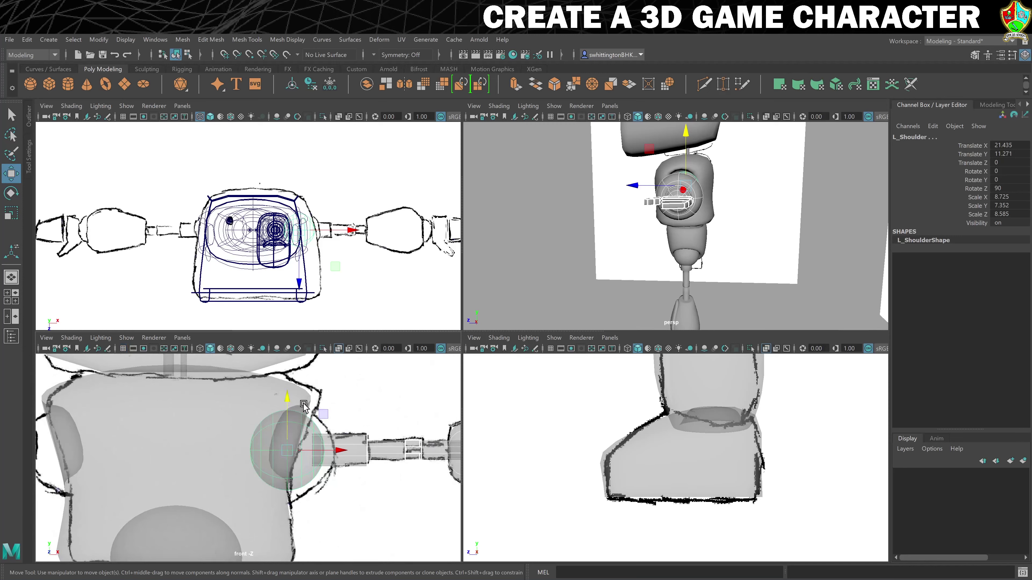
pyautogui.moveTo(322, 413); pyautogui.dragTo(324, 400)
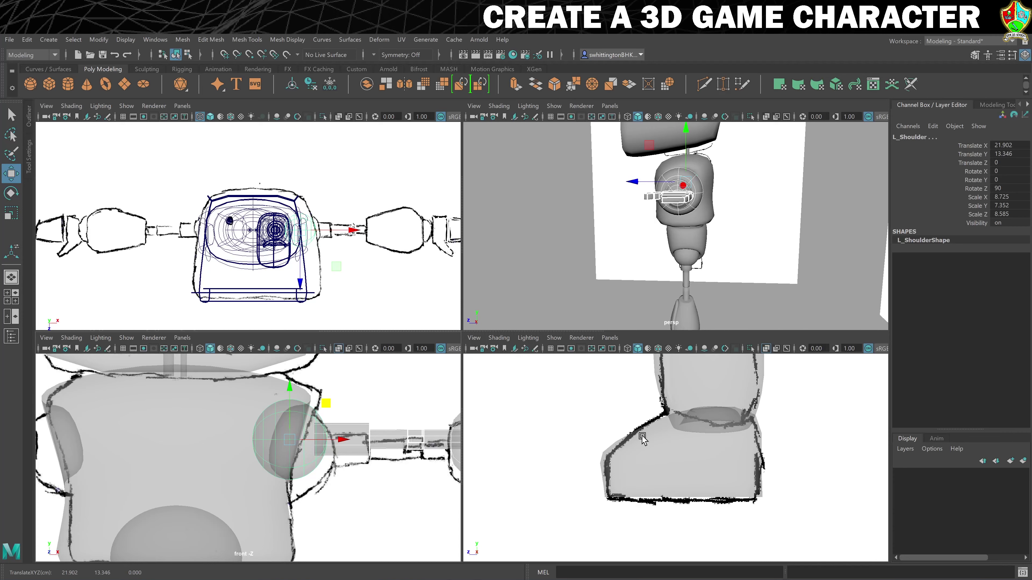
# Shift the left arm parts in depth to about Z 1.562 so they line up with the shoulder in the side sketch
pyautogui.scroll(-5, 692, 210)
pyautogui.scroll(3, 676, 257)
pyautogui.scroll(-7, 671, 443)
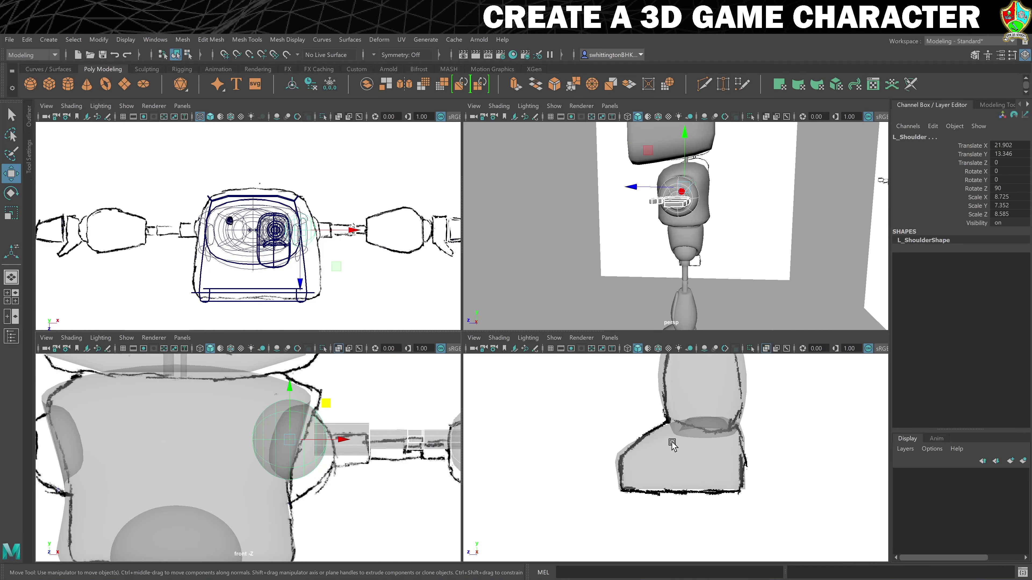
pyautogui.keyDown('alt'); pyautogui.moveTo(667, 418); pyautogui.dragTo(609, 522, button='middle'); pyautogui.keyUp('alt')
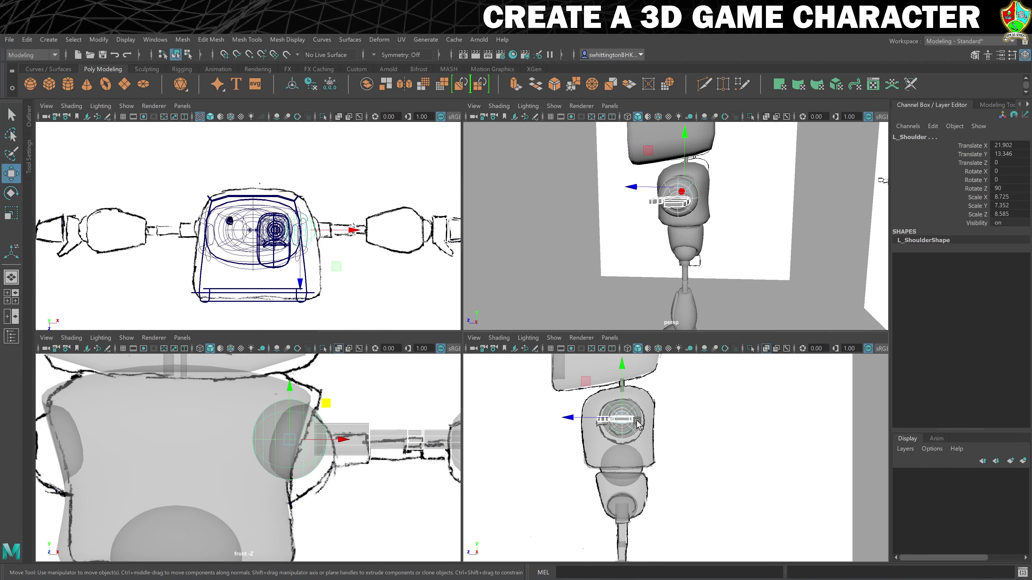
pyautogui.keyDown('alt'); pyautogui.moveTo(601, 215); pyautogui.dragTo(650, 244); pyautogui.keyUp('alt')
pyautogui.keyDown('alt'); pyautogui.moveTo(848, 214); pyautogui.dragTo(892, 215); pyautogui.keyUp('alt')
pyautogui.scroll(-6, 739, 190)
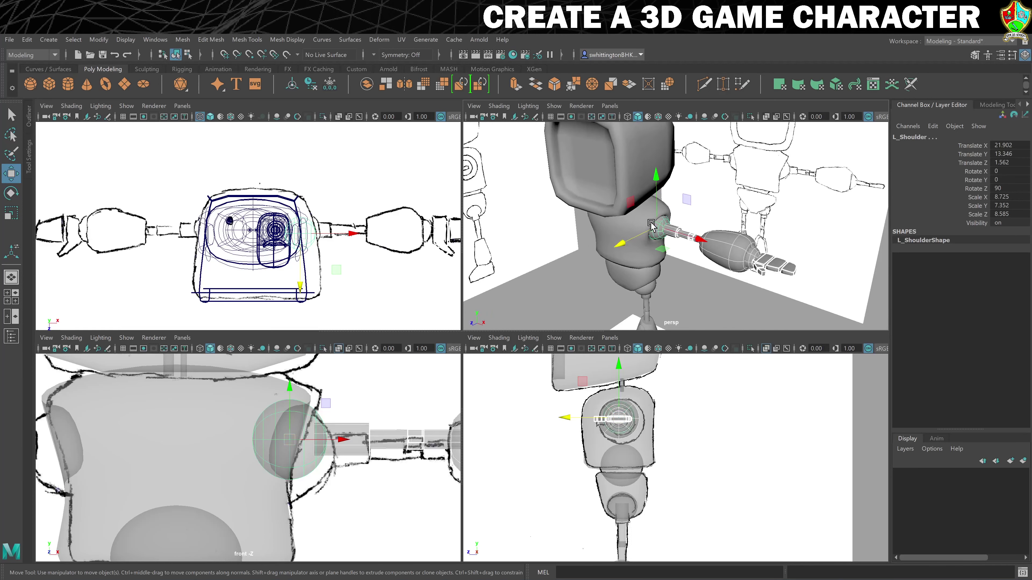
# Close the gaps between the left hand segments by sliding L_Hand2 and L_Fingers inward along X, with L_Fingers at about X 100.183
pyautogui.scroll(5, 654, 224)
pyautogui.keyDown('alt'); pyautogui.moveTo(670, 217); pyautogui.dragTo(744, 252); pyautogui.keyUp('alt')
pyautogui.scroll(5, 767, 238)
pyautogui.keyDown('alt'); pyautogui.moveTo(768, 238); pyautogui.dragTo(656, 148, button='middle'); pyautogui.keyUp('alt')
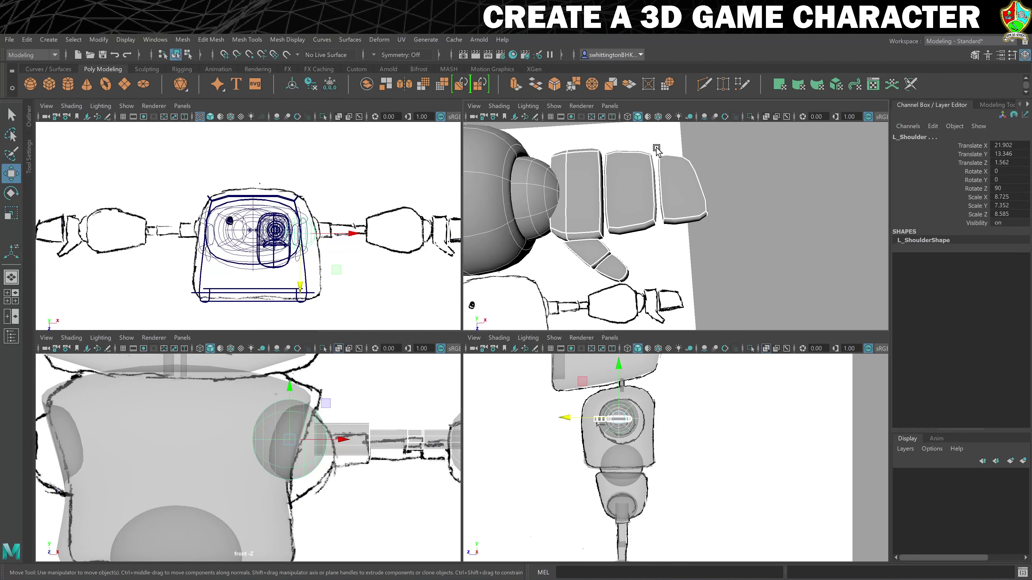
pyautogui.click(622, 206)
pyautogui.click(628, 197)
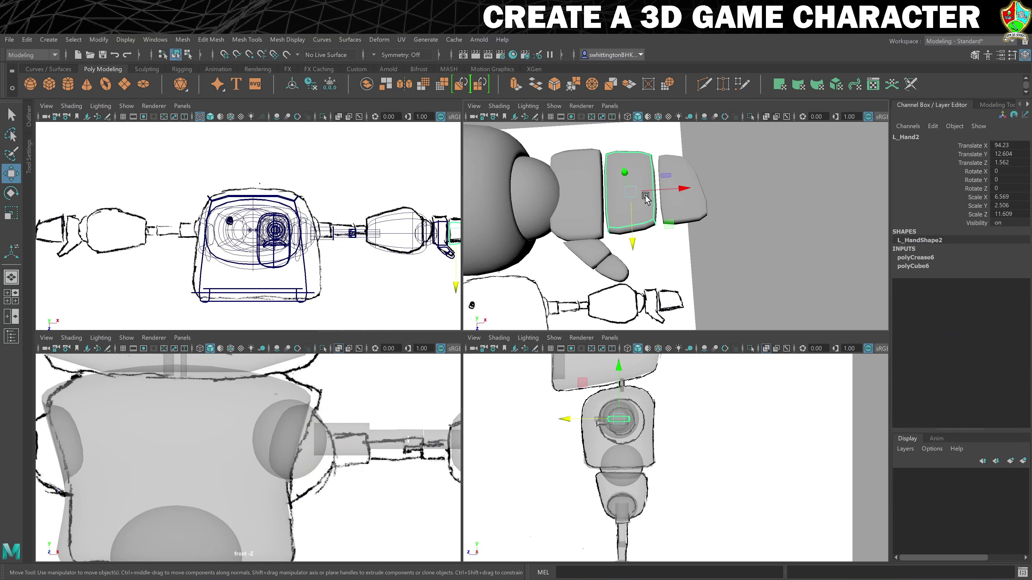
pyautogui.keyDown('alt'); pyautogui.moveTo(648, 201); pyautogui.dragTo(726, 170); pyautogui.keyUp('alt')
pyautogui.click(697, 193)
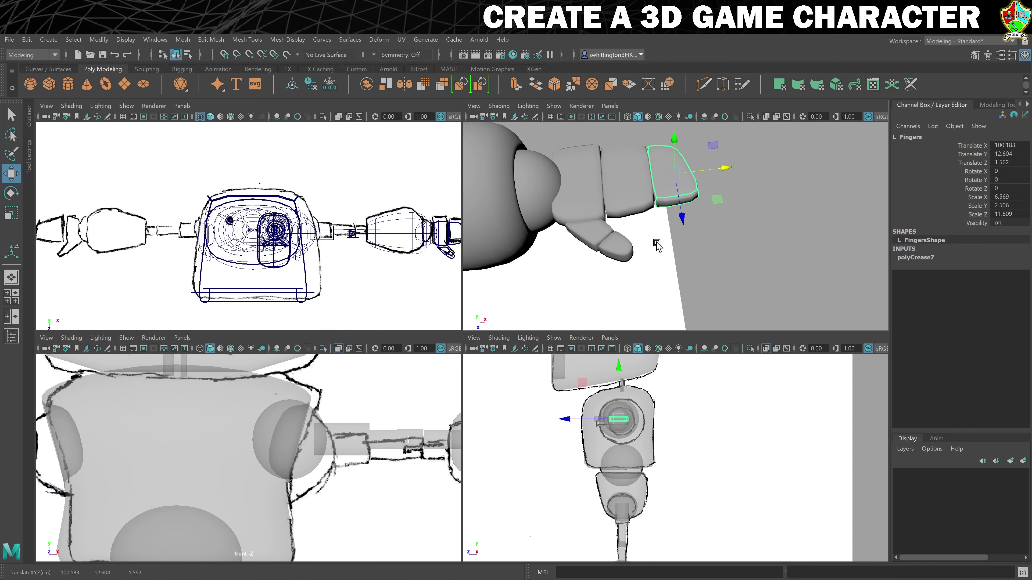
# Check the fit of the left hand pieces from another angle and clear the selection
pyautogui.keyDown('alt'); pyautogui.moveTo(579, 248); pyautogui.dragTo(612, 212); pyautogui.keyUp('alt')
pyautogui.click(646, 231)
pyautogui.moveTo(698, 207); pyautogui.dragTo(615, 221)
pyautogui.click(680, 220)
pyautogui.click(784, 174)
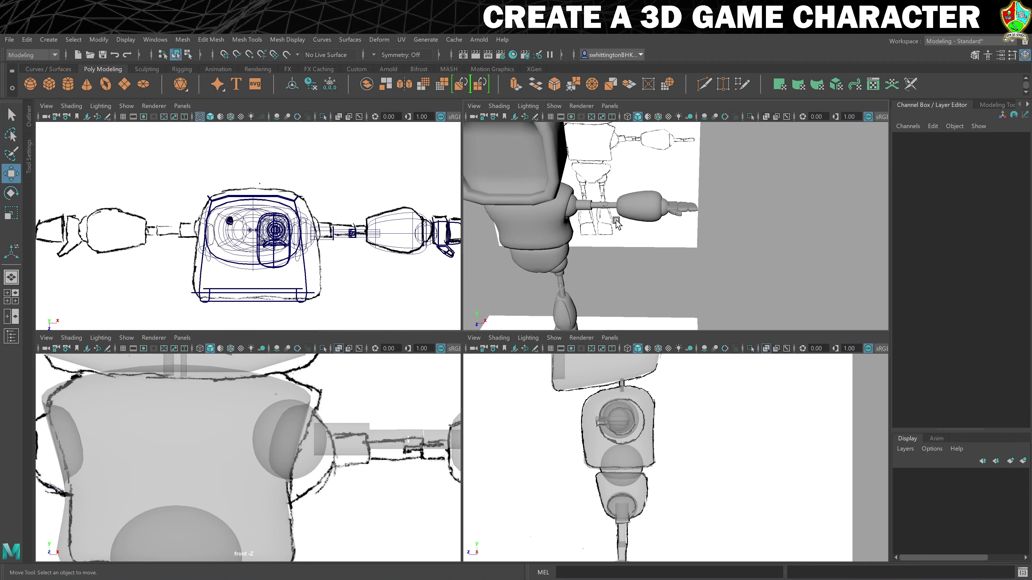
# Check the names of the left forearm pieces and edit the name of the thin L_LowerArm piece
pyautogui.scroll(3, 616, 220)
pyautogui.keyDown('alt'); pyautogui.moveTo(561, 251); pyautogui.dragTo(610, 285, button='middle'); pyautogui.keyUp('alt')
pyautogui.scroll(4, 615, 270)
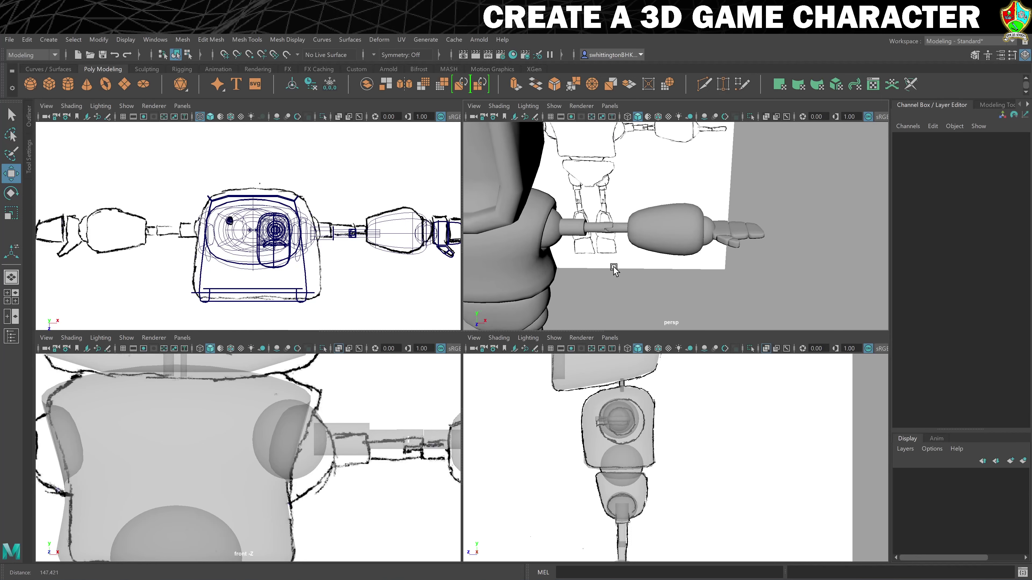
pyautogui.click(599, 227)
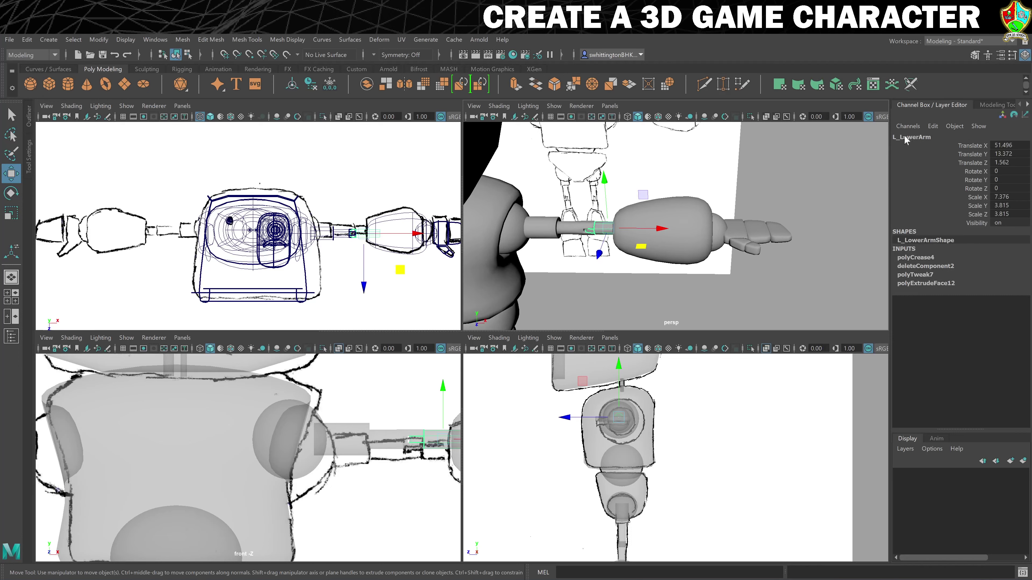
pyautogui.click(689, 221)
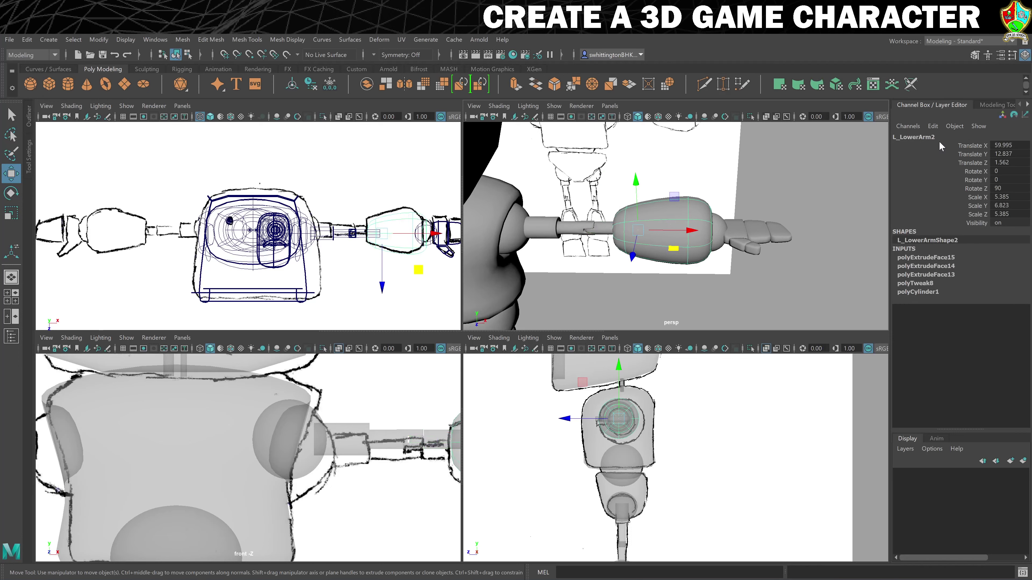
pyautogui.click(602, 230)
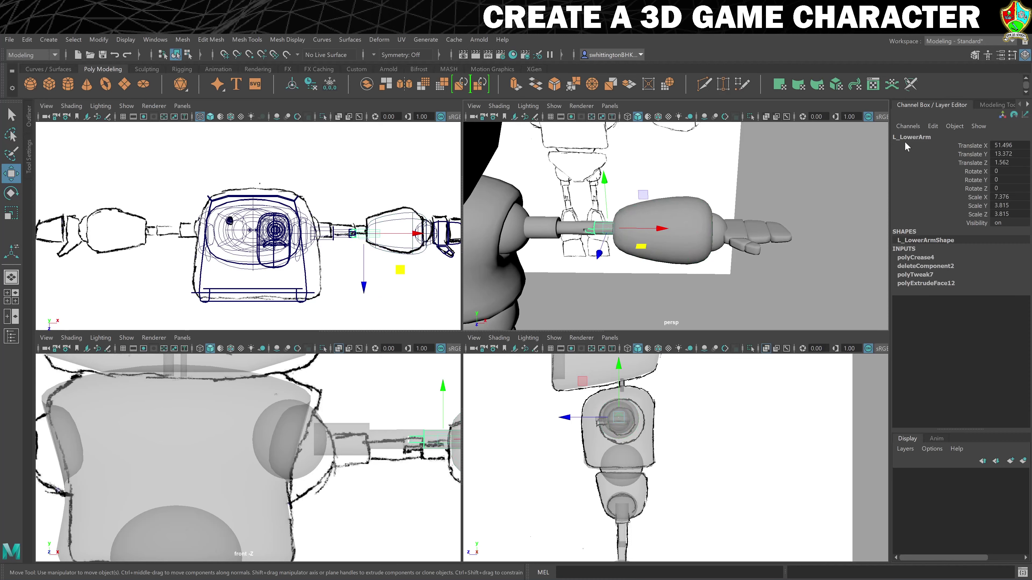
pyautogui.click(927, 137)
pyautogui.press('Right')
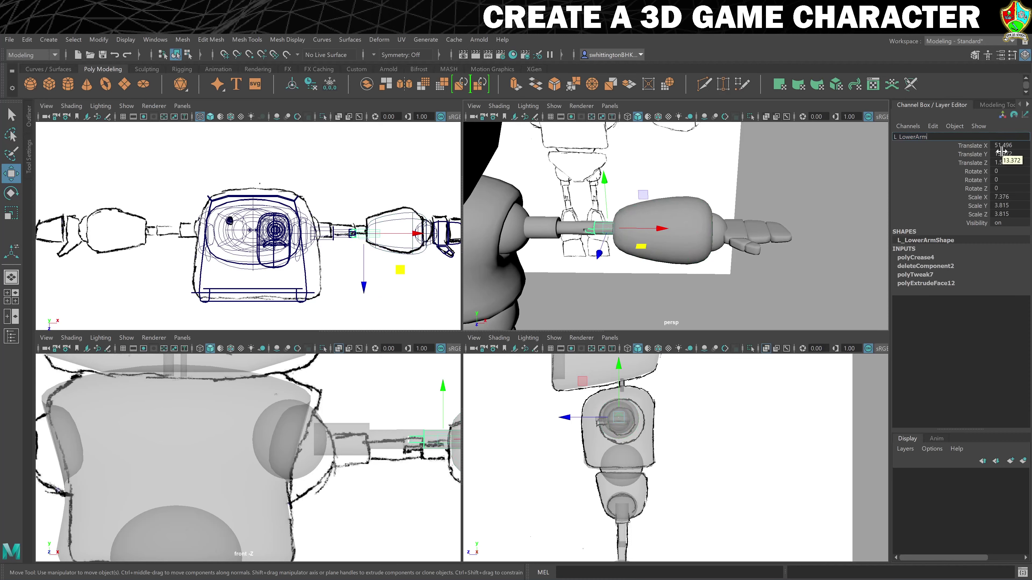
pyautogui.press('Return')
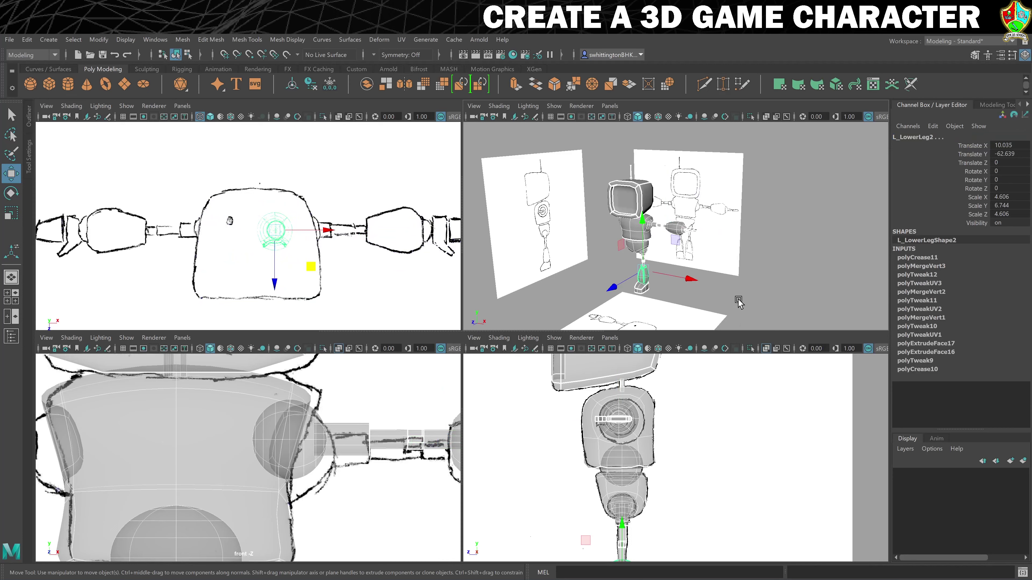
# Turn off the smooth mesh preview for all the selected body parts and deselect them
pyautogui.press('1')
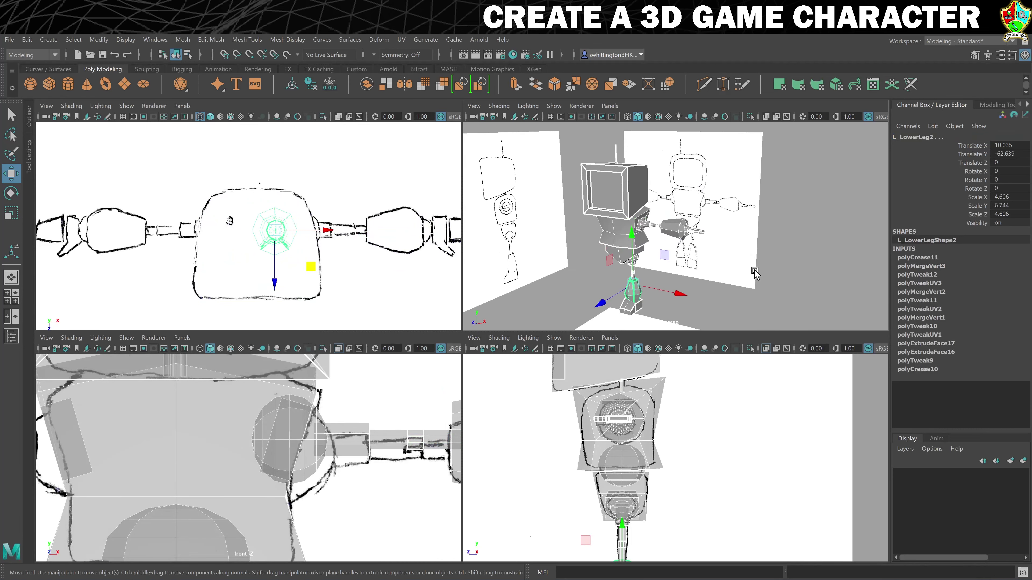
pyautogui.click(748, 275)
pyautogui.scroll(3, 721, 262)
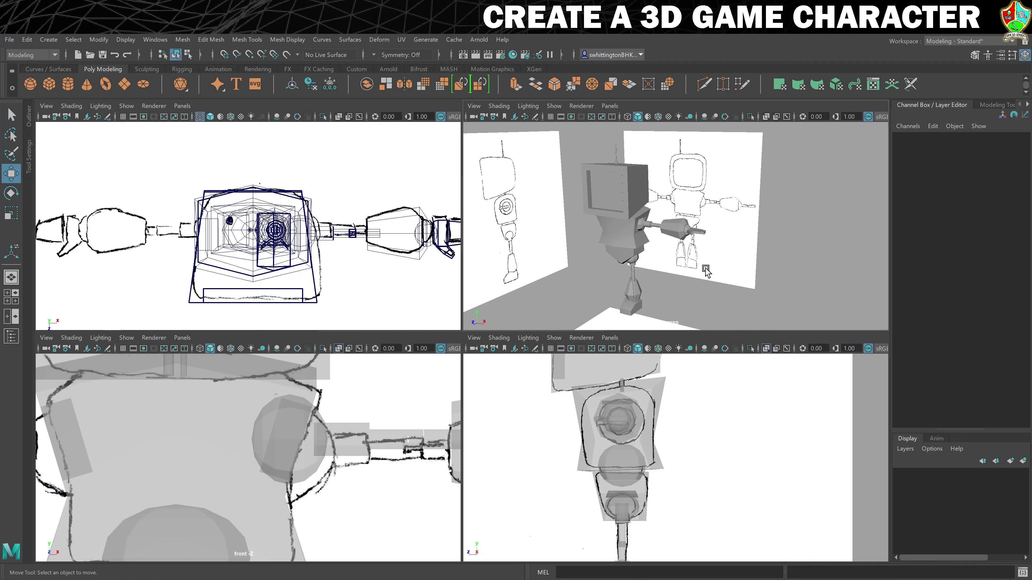
pyautogui.scroll(2, 723, 227)
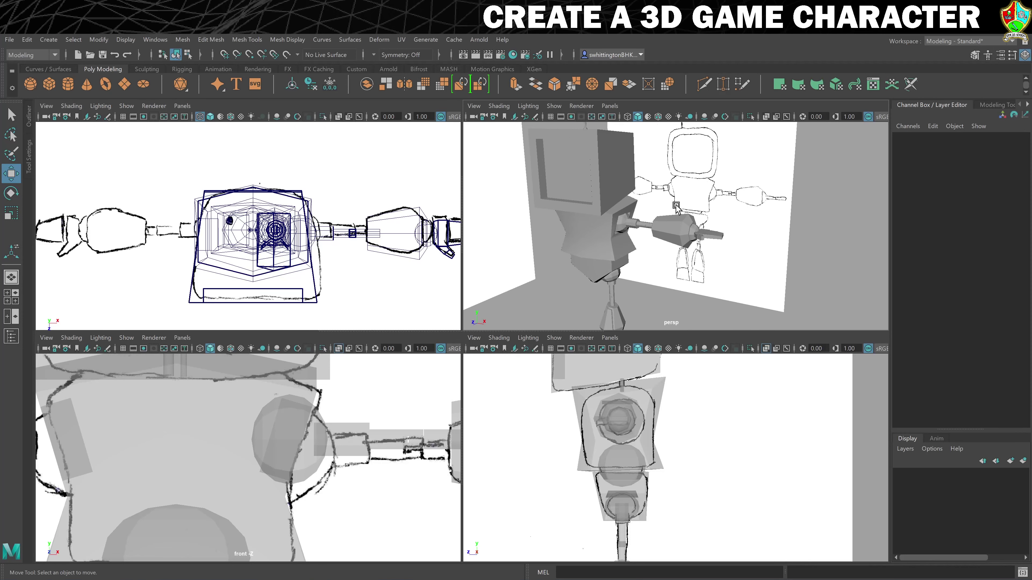
# Enlarge the perspective view and apply the Smooth mesh operation to the head
pyautogui.click(609, 152)
pyautogui.scroll(2, 705, 251)
pyautogui.keyDown('alt'); pyautogui.moveTo(680, 238); pyautogui.dragTo(783, 290, button='middle'); pyautogui.keyUp('alt')
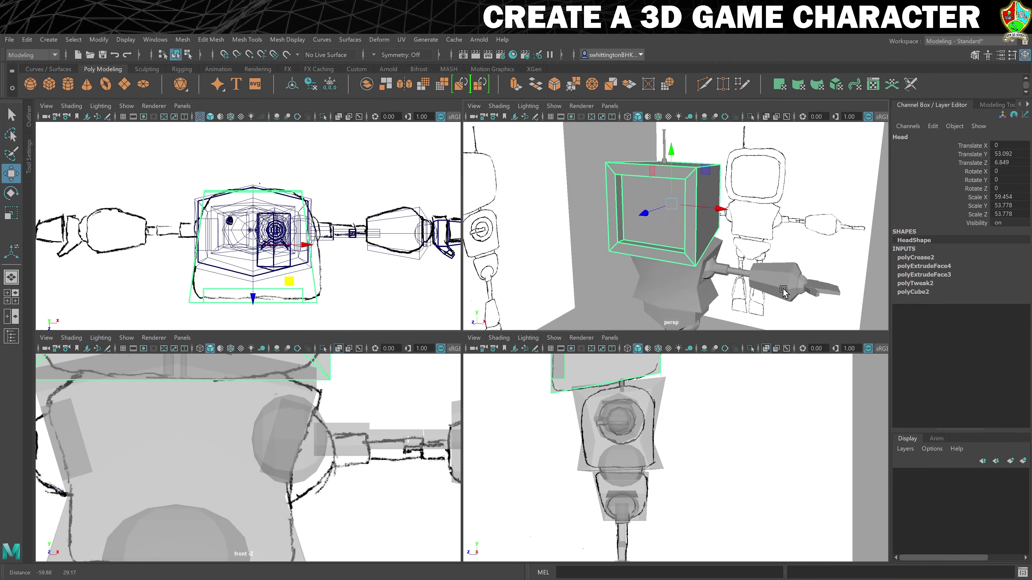
pyautogui.press('space')
pyautogui.scroll(-4, 700, 252)
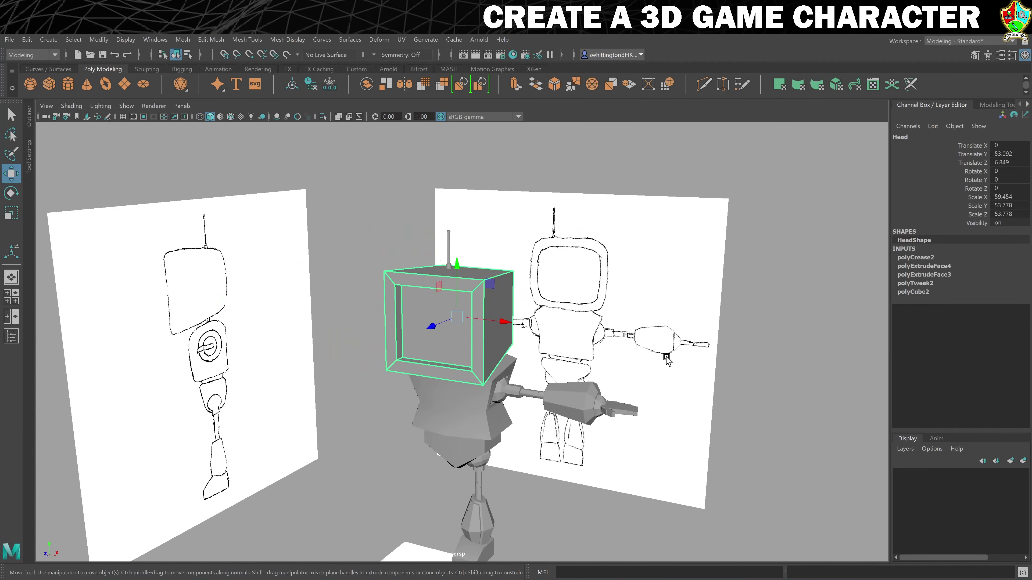
pyautogui.keyDown('alt'); pyautogui.moveTo(667, 358); pyautogui.dragTo(521, 270); pyautogui.keyUp('alt')
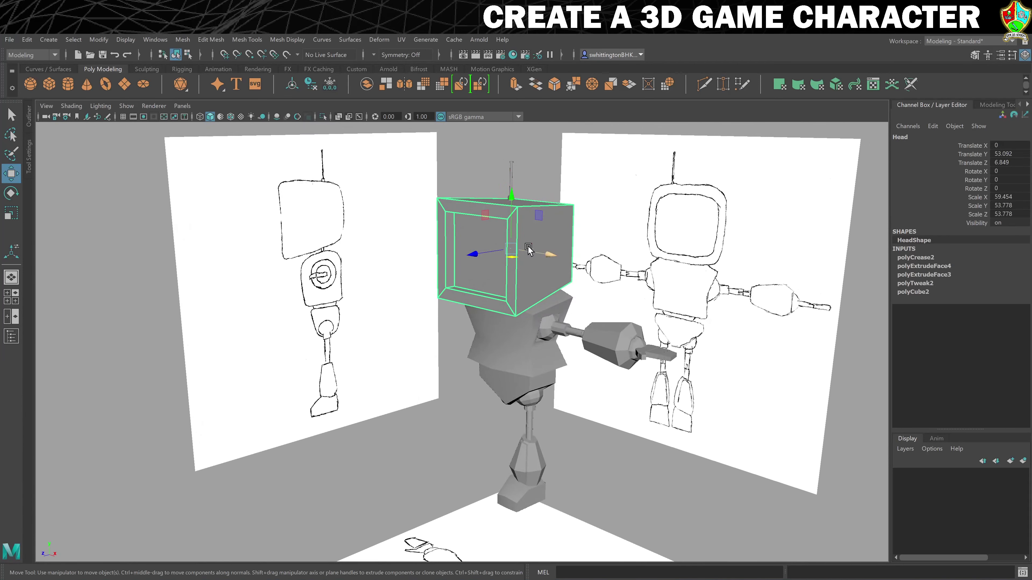
pyautogui.click(182, 40)
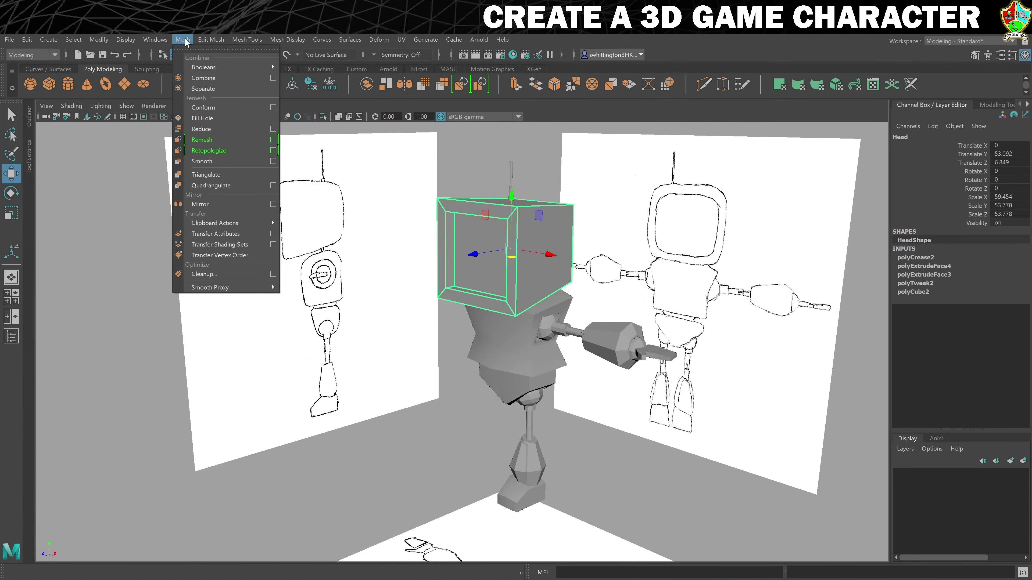
pyautogui.click(228, 161)
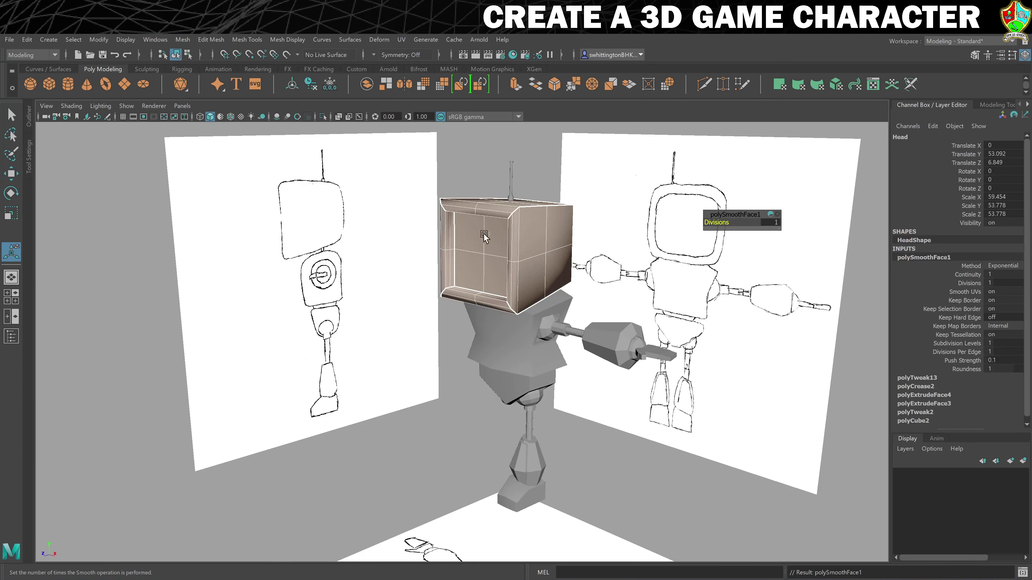
# Set the head's smoothing to 3 divisions and deselect it
pyautogui.keyDown('alt'); pyautogui.moveTo(416, 331); pyautogui.dragTo(528, 332); pyautogui.keyUp('alt')
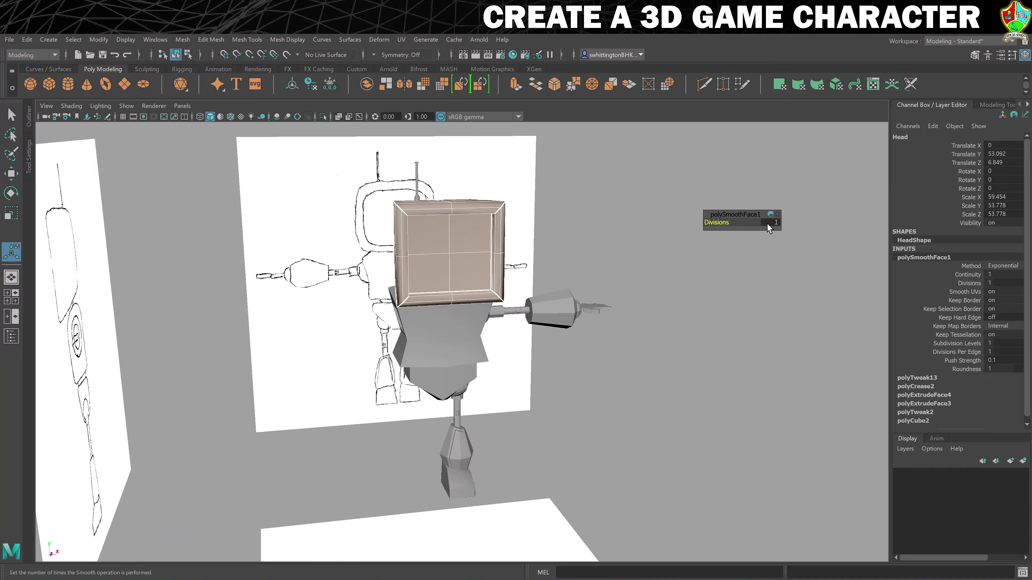
pyautogui.keyDown('alt'); pyautogui.moveTo(644, 252); pyautogui.dragTo(728, 224); pyautogui.keyUp('alt')
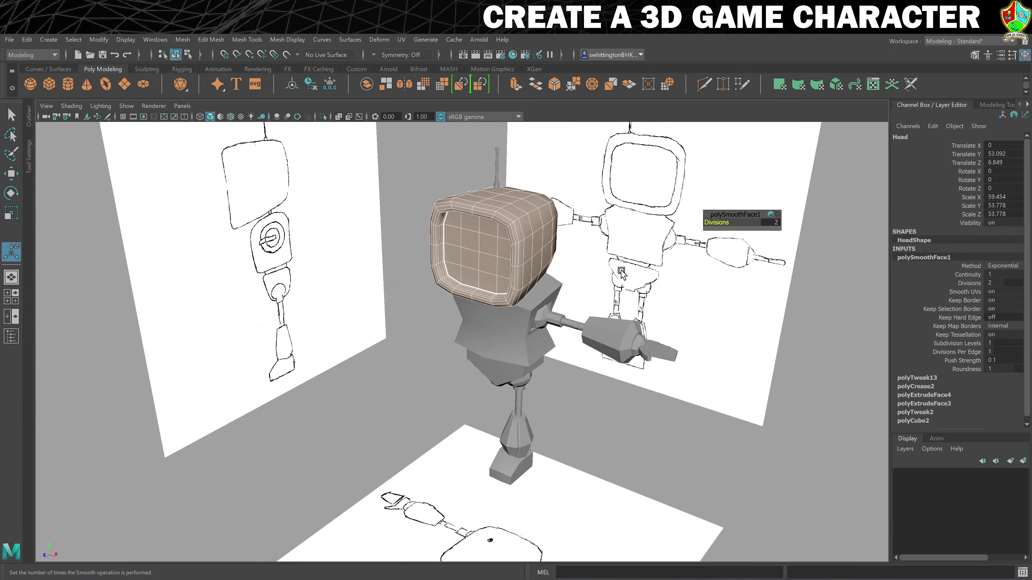
pyautogui.moveTo(623, 274)
pyautogui.keyDown('alt'); pyautogui.mouseDown()
pyautogui.moveTo(688, 265)
pyautogui.moveTo(612, 273)
pyautogui.moveTo(654, 271)
pyautogui.moveTo(621, 271)
pyautogui.moveTo(632, 269)
pyautogui.mouseUp(); pyautogui.keyUp('alt')
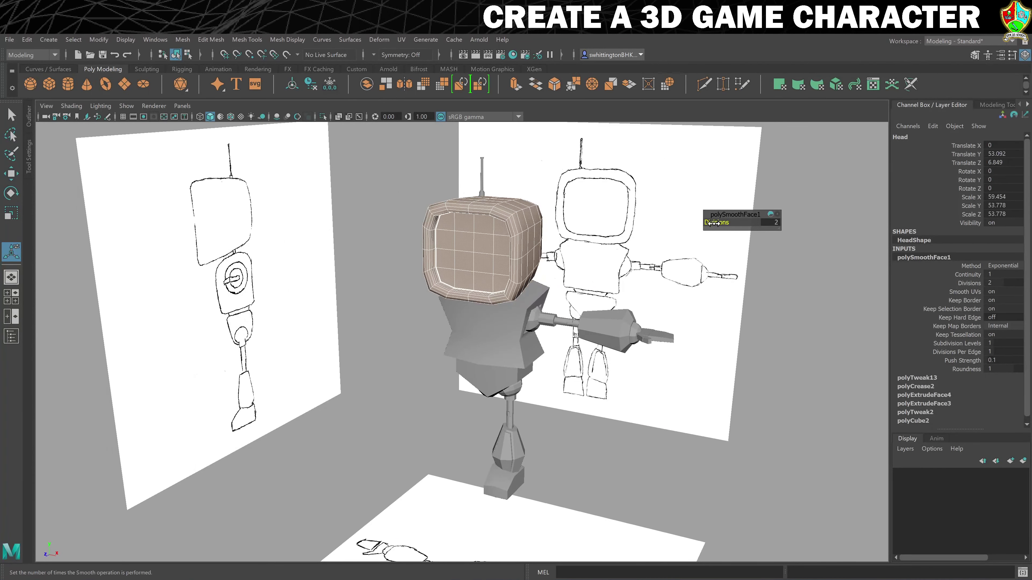
pyautogui.moveTo(714, 223); pyautogui.dragTo(716, 224)
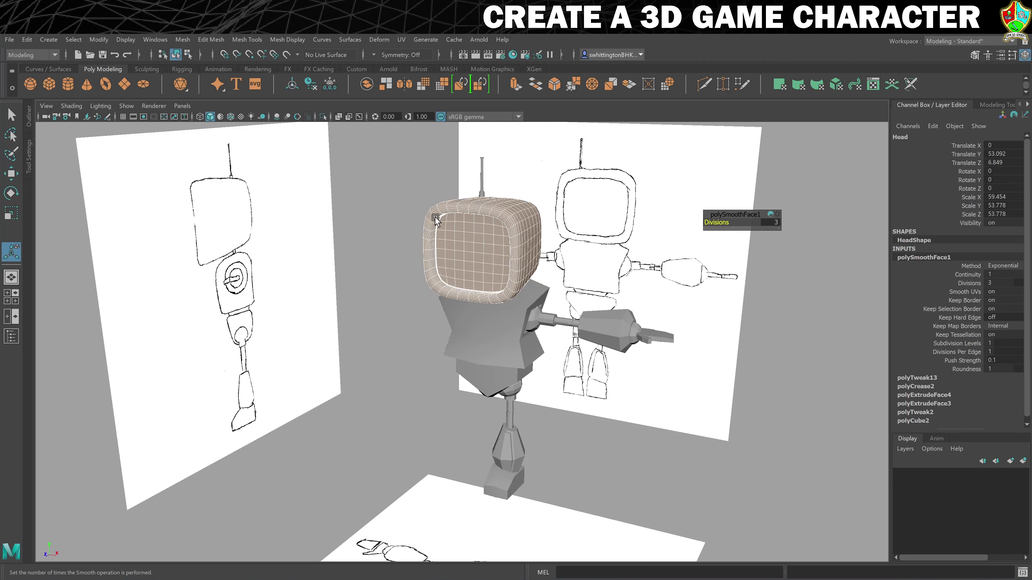
pyautogui.click(377, 212)
pyautogui.moveTo(372, 272)
pyautogui.keyDown('alt'); pyautogui.mouseDown()
pyautogui.moveTo(427, 265)
pyautogui.moveTo(360, 264)
pyautogui.mouseUp(); pyautogui.keyUp('alt')
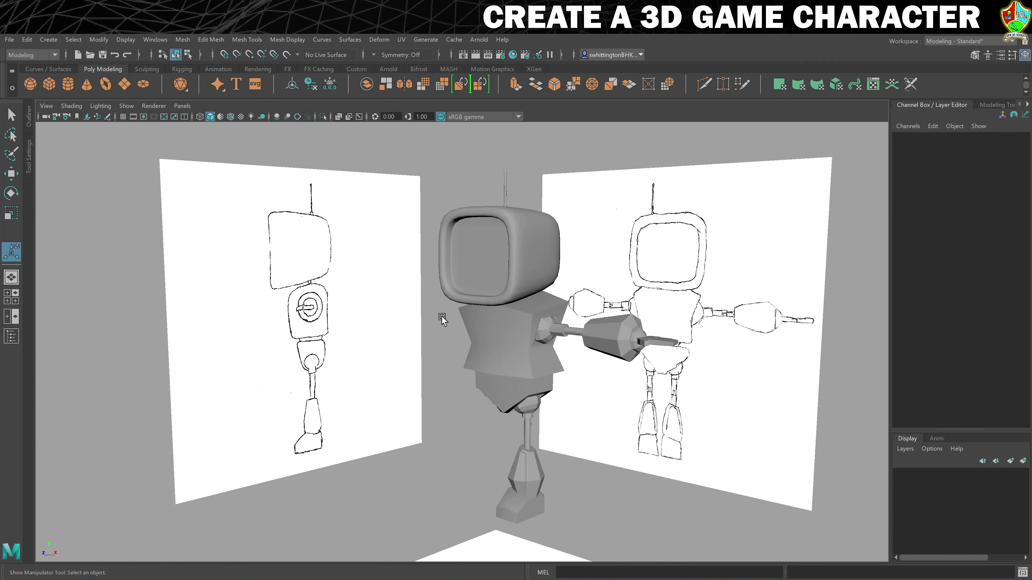
# Apply the Smooth mesh operation to the torso and to the left wrist sphere
pyautogui.click(508, 336)
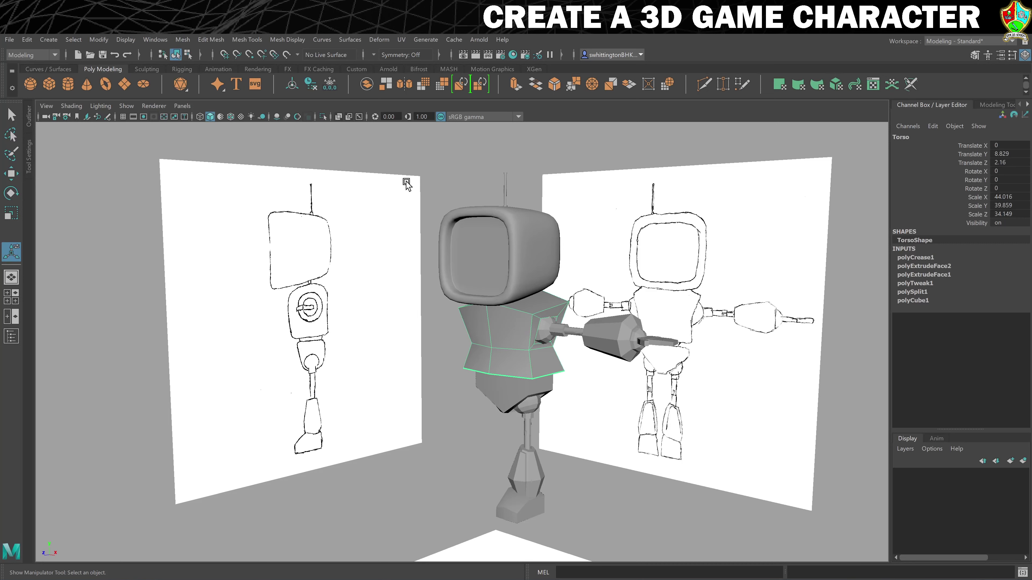
pyautogui.click(424, 87)
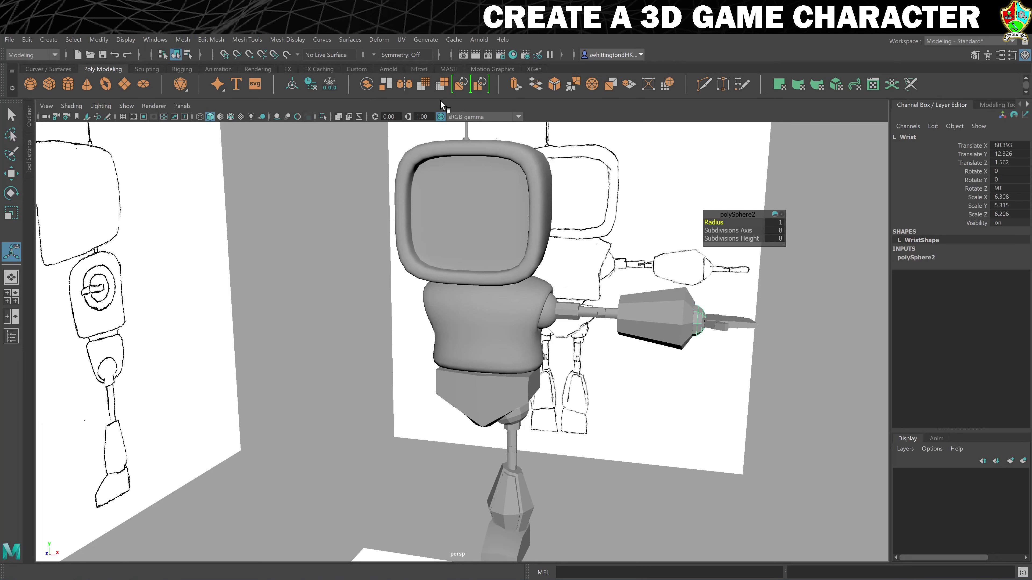
pyautogui.click(420, 85)
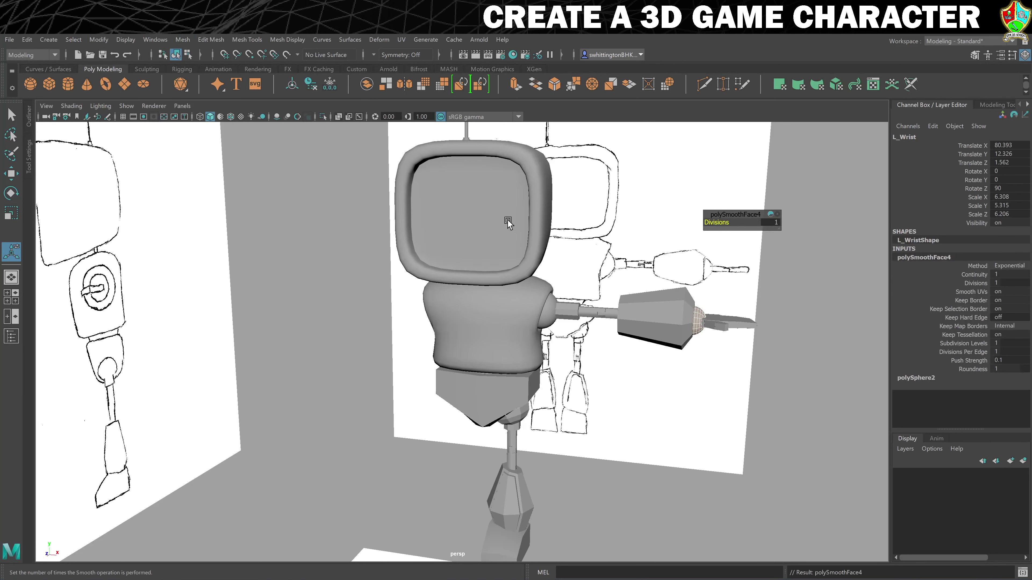
# Apply the Smooth mesh operation to the left lower arm and set its smoothing to 2 divisions
pyautogui.keyDown('alt'); pyautogui.moveTo(463, 171); pyautogui.dragTo(544, 180, button='right'); pyautogui.keyUp('alt')
pyautogui.keyDown('alt'); pyautogui.moveTo(544, 179); pyautogui.dragTo(479, 169, button='middle'); pyautogui.keyUp('alt')
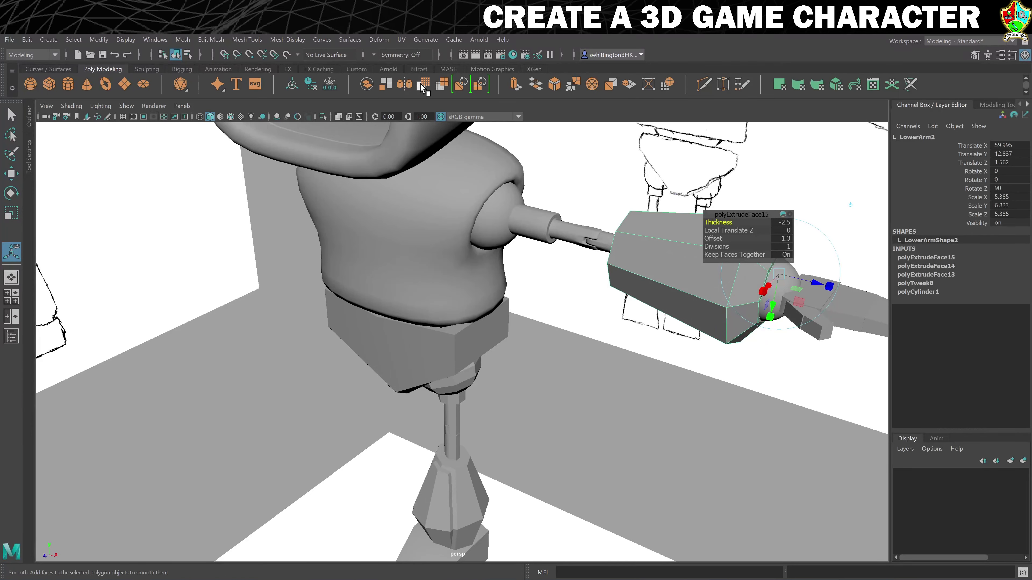
pyautogui.click(419, 86)
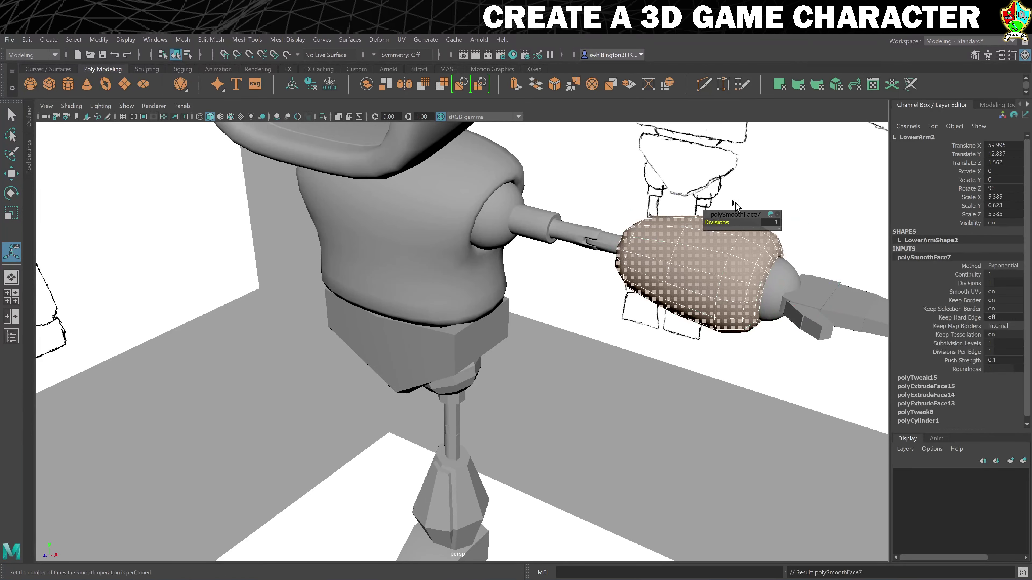
pyautogui.moveTo(718, 222); pyautogui.dragTo(727, 231)
pyautogui.keyDown('alt'); pyautogui.moveTo(817, 343); pyautogui.dragTo(682, 302, button='middle'); pyautogui.keyUp('alt')
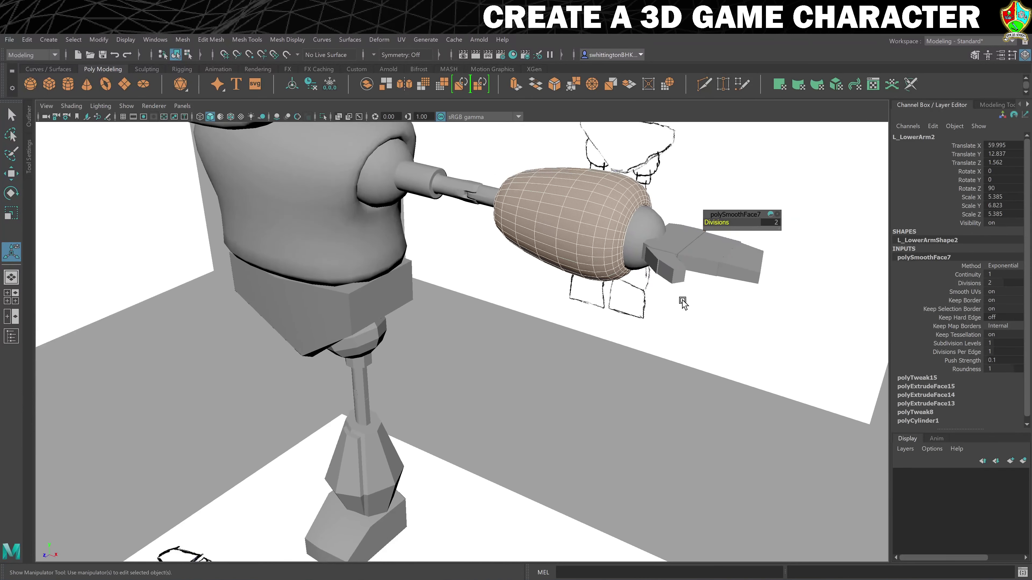
# Apply the Smooth mesh operation to the left hand's palm and finger pieces and to the thumb's base segment
pyautogui.keyDown('alt'); pyautogui.moveTo(682, 301); pyautogui.dragTo(673, 245); pyautogui.keyUp('alt')
pyautogui.click(668, 222)
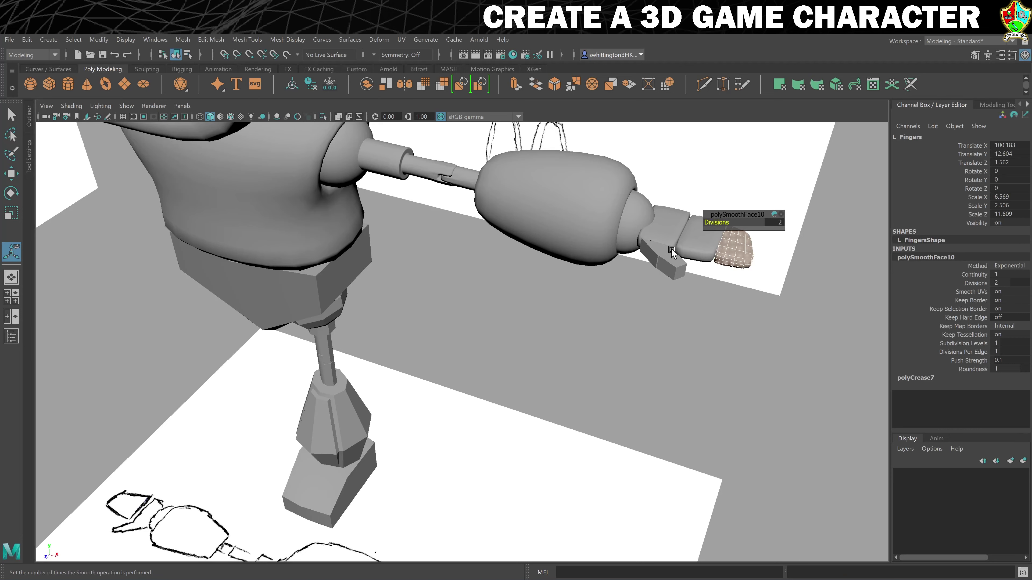
pyautogui.click(656, 253)
pyautogui.click(424, 83)
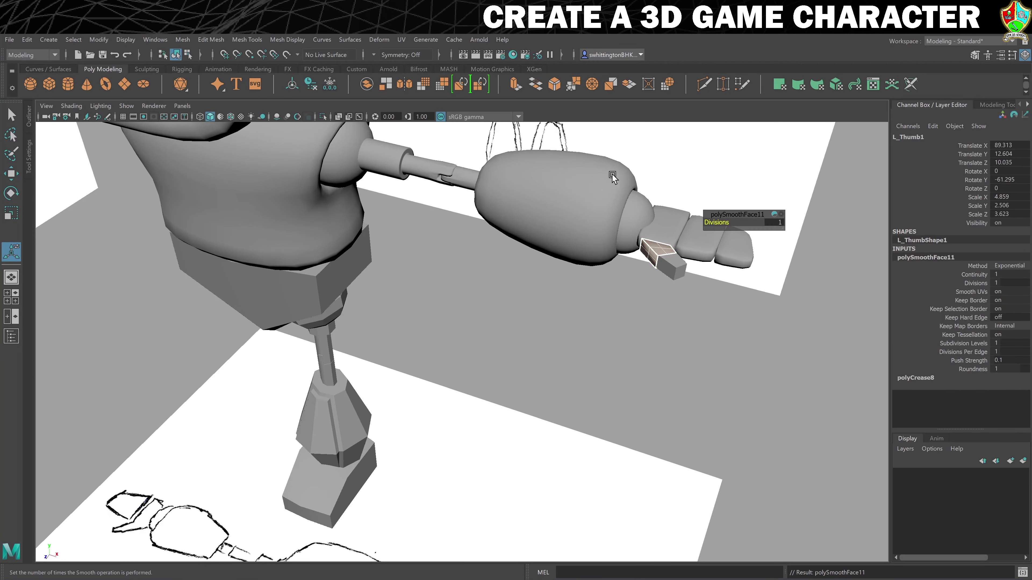
# Apply the Smooth mesh operation to the left thumb's tip segment, increase its smoothing divisions, and deselect it
pyautogui.click(666, 264)
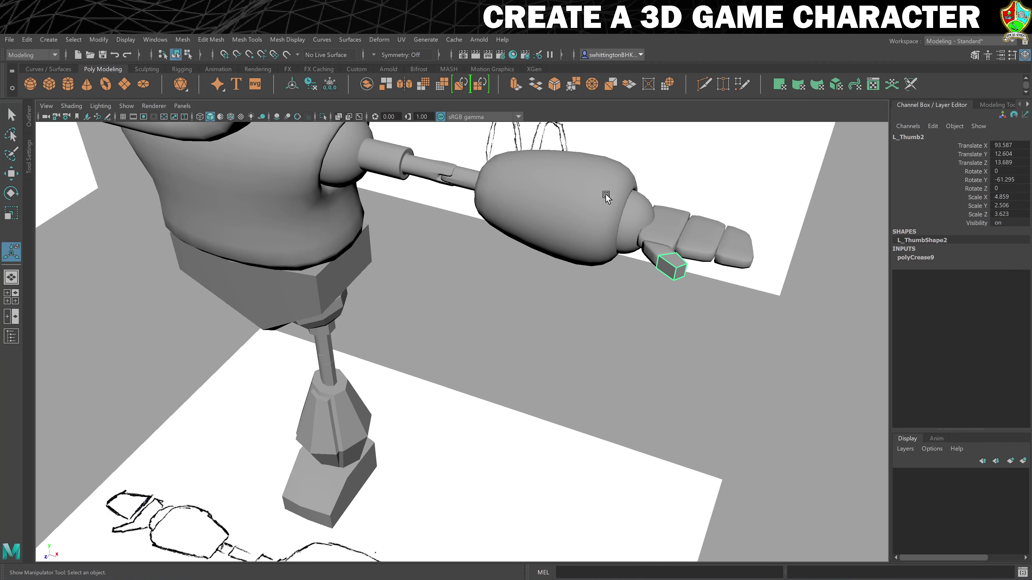
pyautogui.click(427, 84)
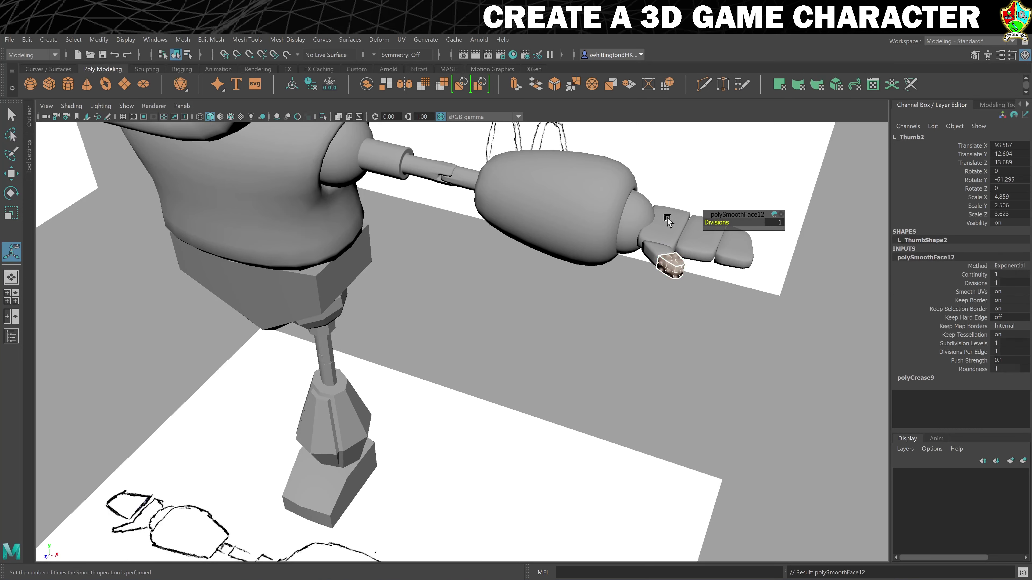
pyautogui.moveTo(713, 222); pyautogui.dragTo(723, 222)
pyautogui.click(706, 302)
pyautogui.scroll(-2, 637, 310)
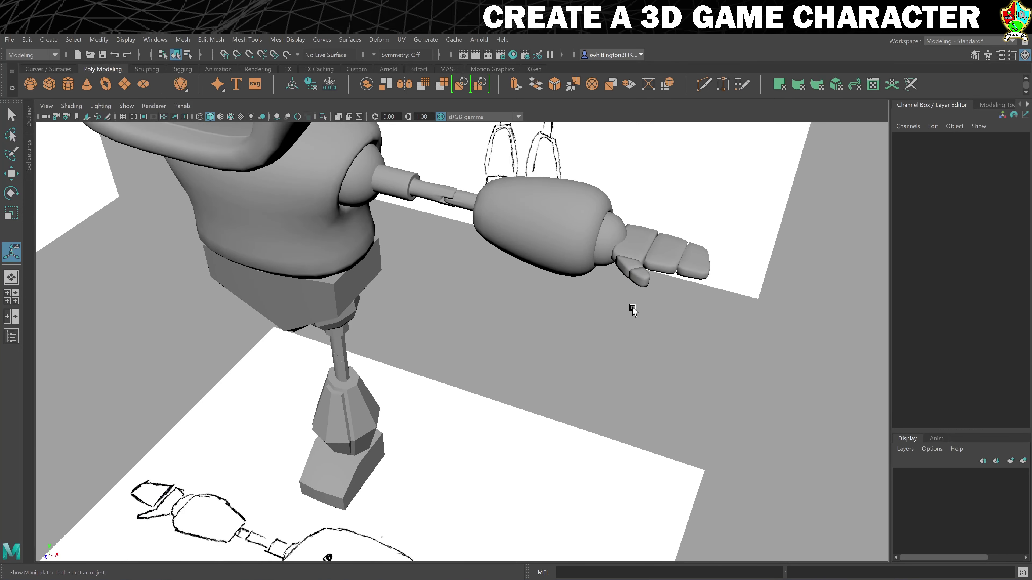
pyautogui.keyDown('alt'); pyautogui.moveTo(634, 310); pyautogui.dragTo(575, 297); pyautogui.keyUp('alt')
pyautogui.keyDown('alt'); pyautogui.moveTo(447, 358); pyautogui.dragTo(647, 275); pyautogui.keyUp('alt')
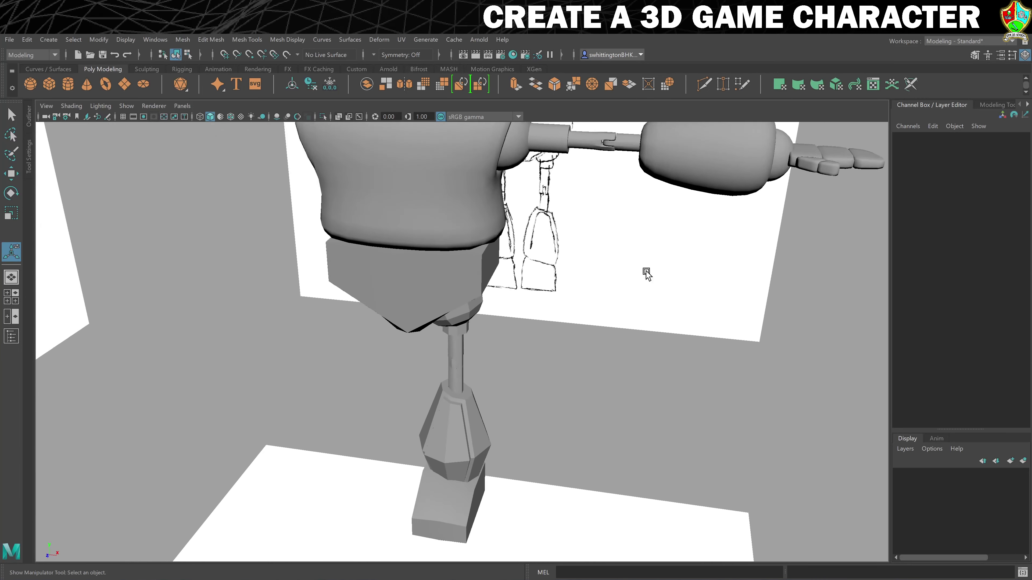